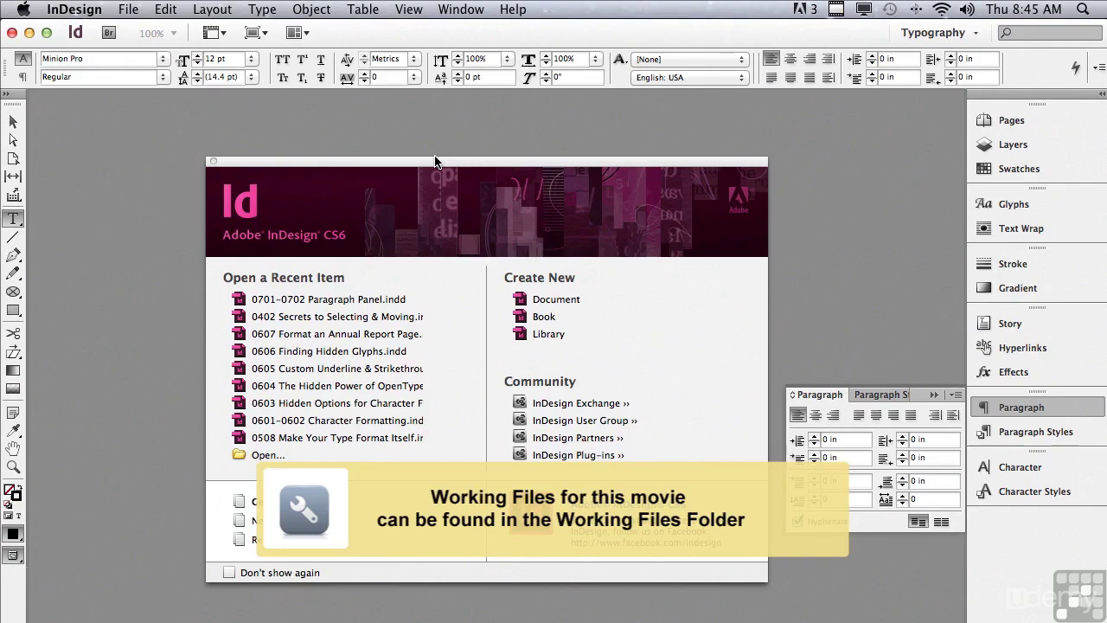
Open the document 0701-0702 Paragraph Panel.indd from the File menu
{"action": "left_click", "coordinate": [131, 11]}
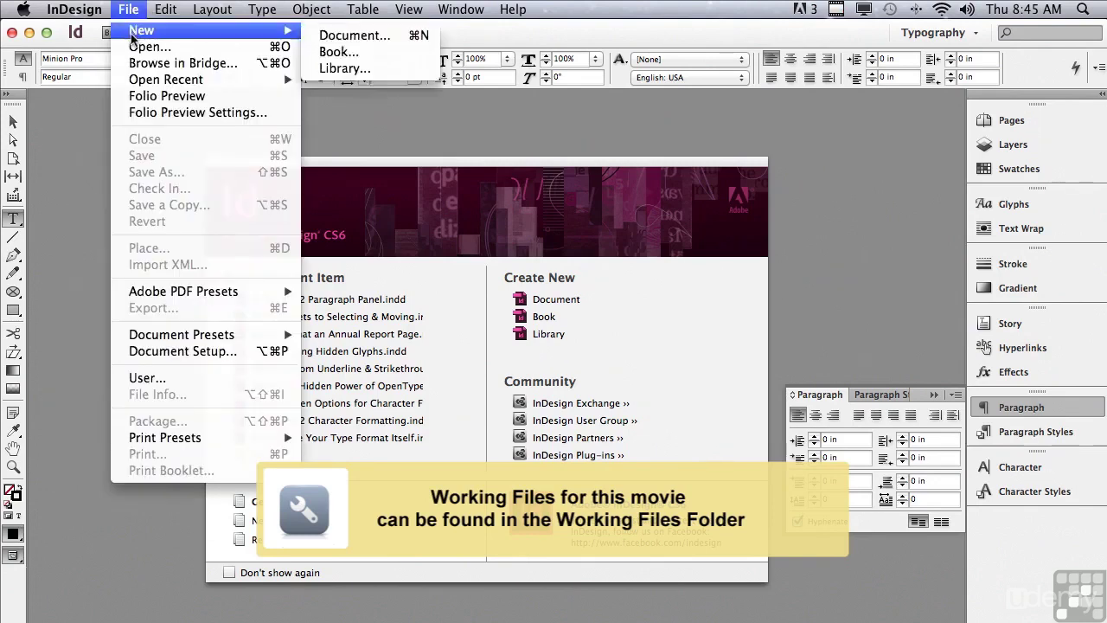
{"action": "left_click", "coordinate": [134, 48]}
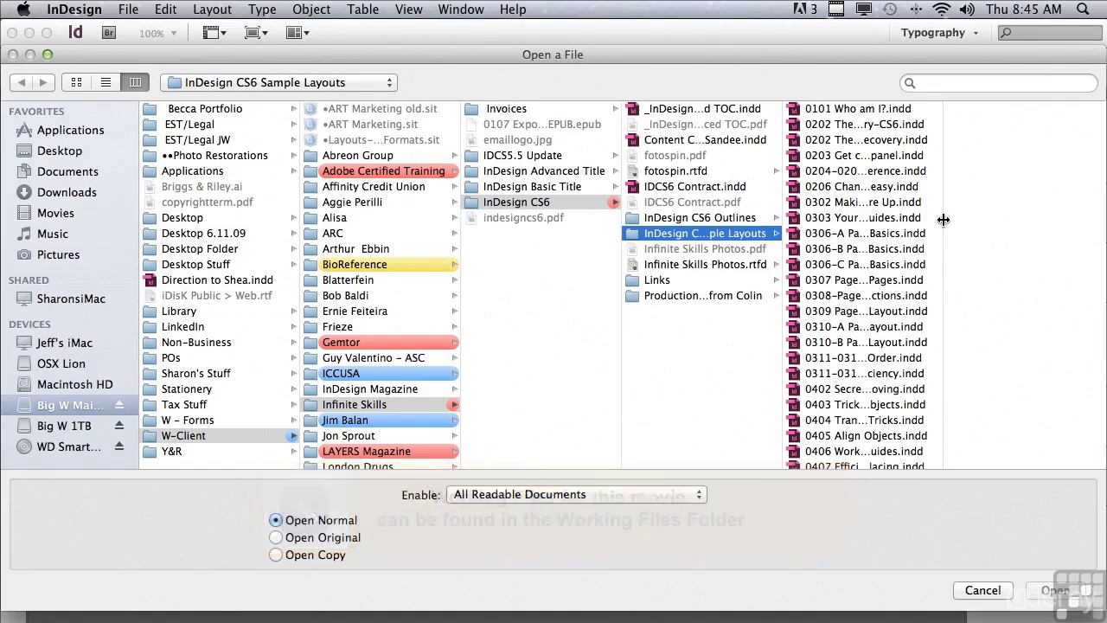
{"action": "scroll", "coordinate": [864, 302], "scroll_direction": "down", "scroll_amount": 10}
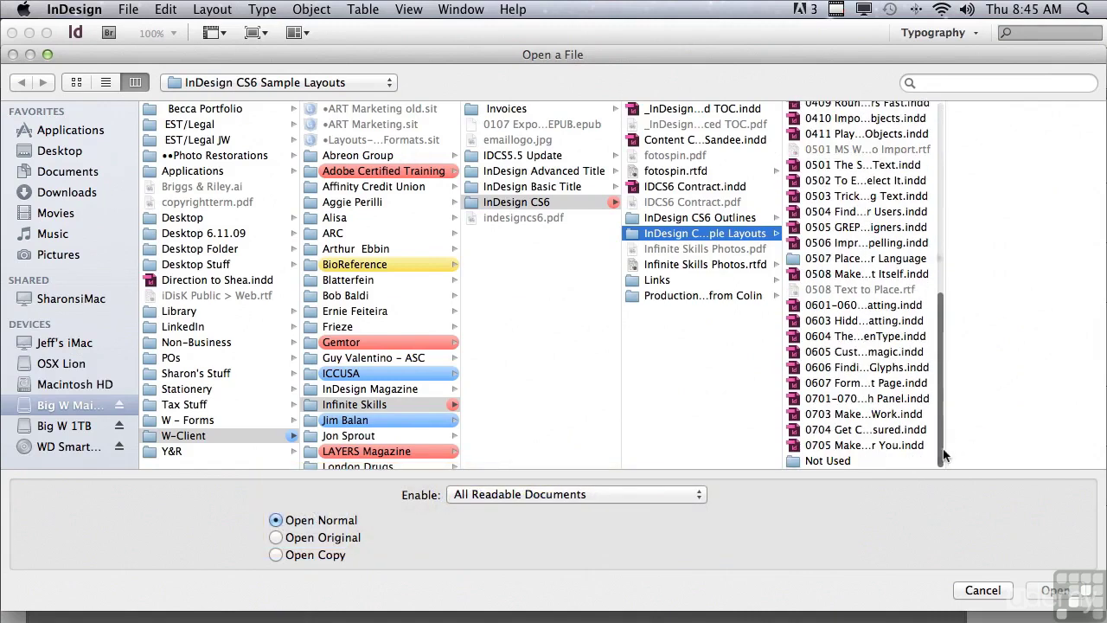
{"action": "left_click", "coordinate": [872, 400]}
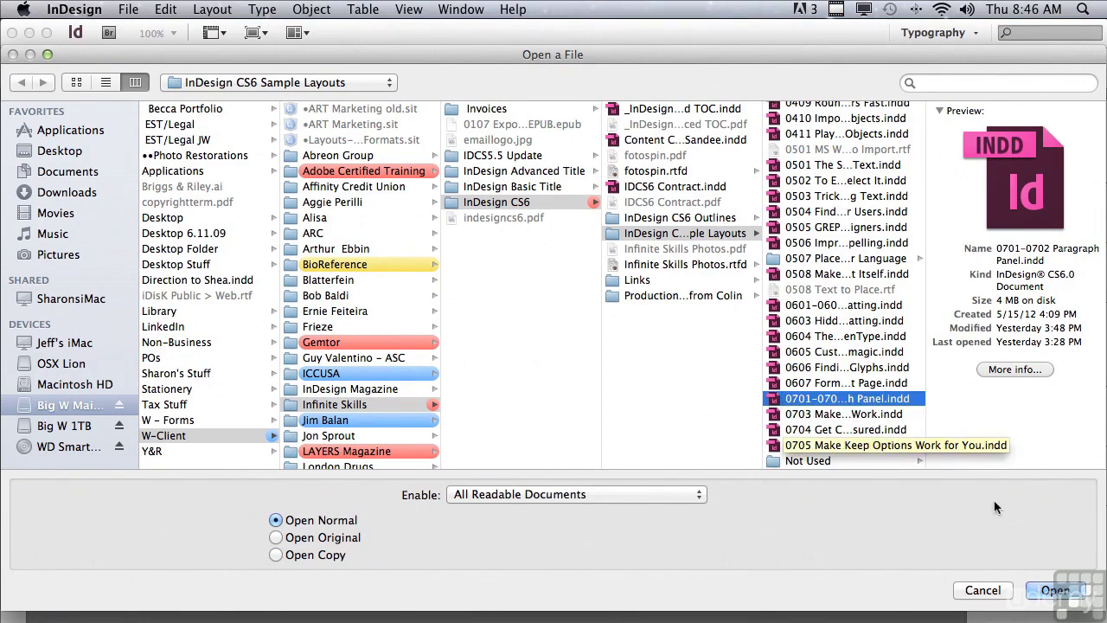
{"action": "left_click", "coordinate": [1053, 589]}
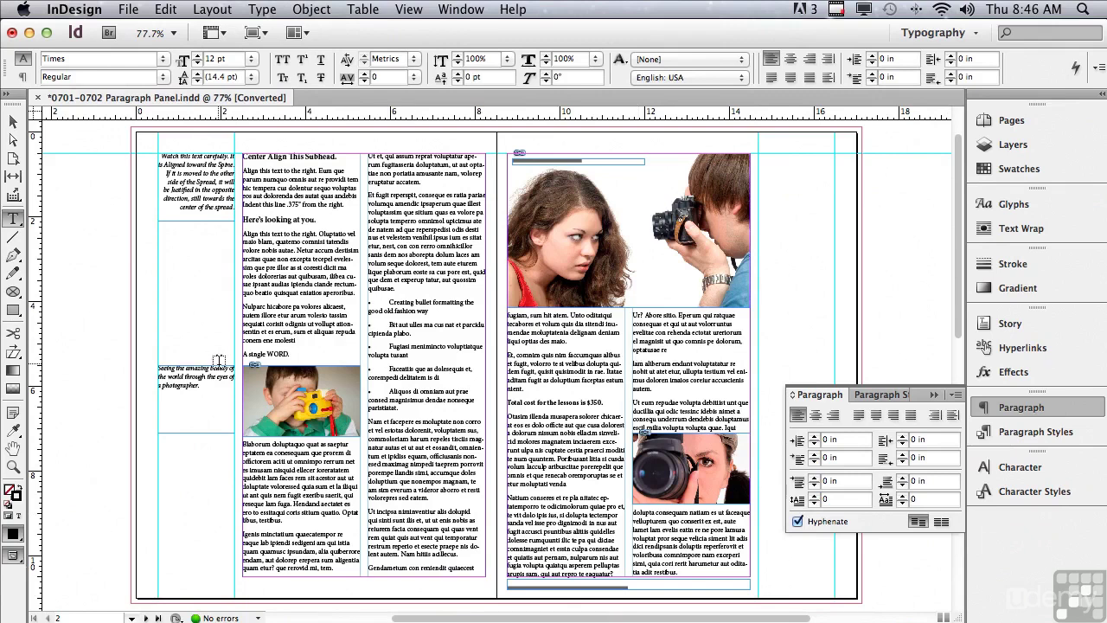
Zoom into the top of the left page and put the cursor in the subhead, then the body paragraph
{"action": "left_click", "coordinate": [12, 466]}
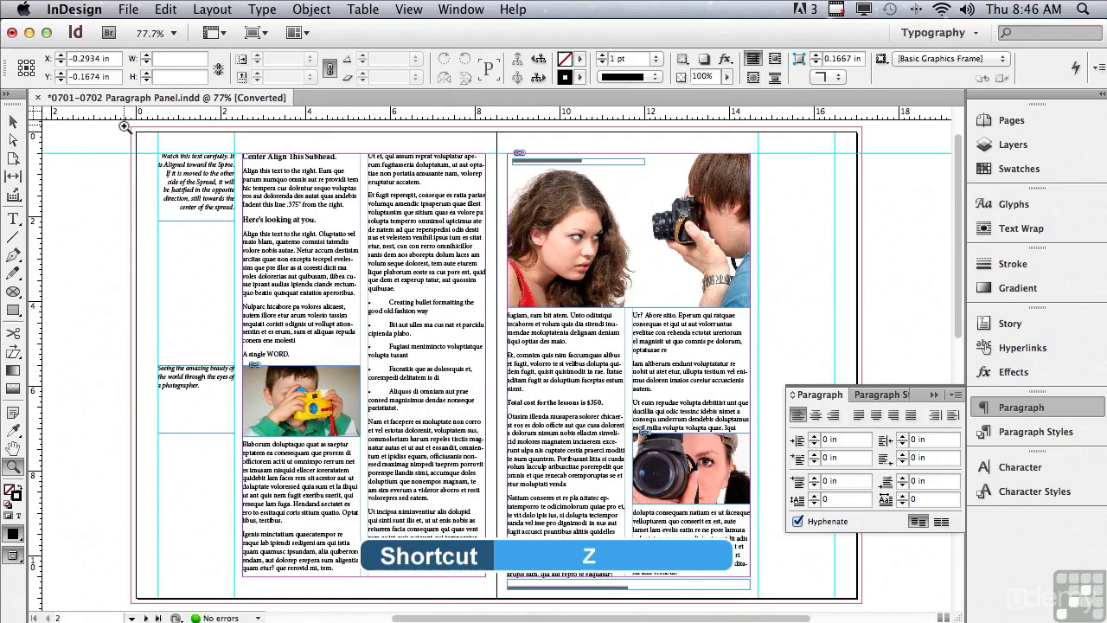
{"action": "left_click_drag", "start_coordinate": [126, 125], "coordinate": [500, 206]}
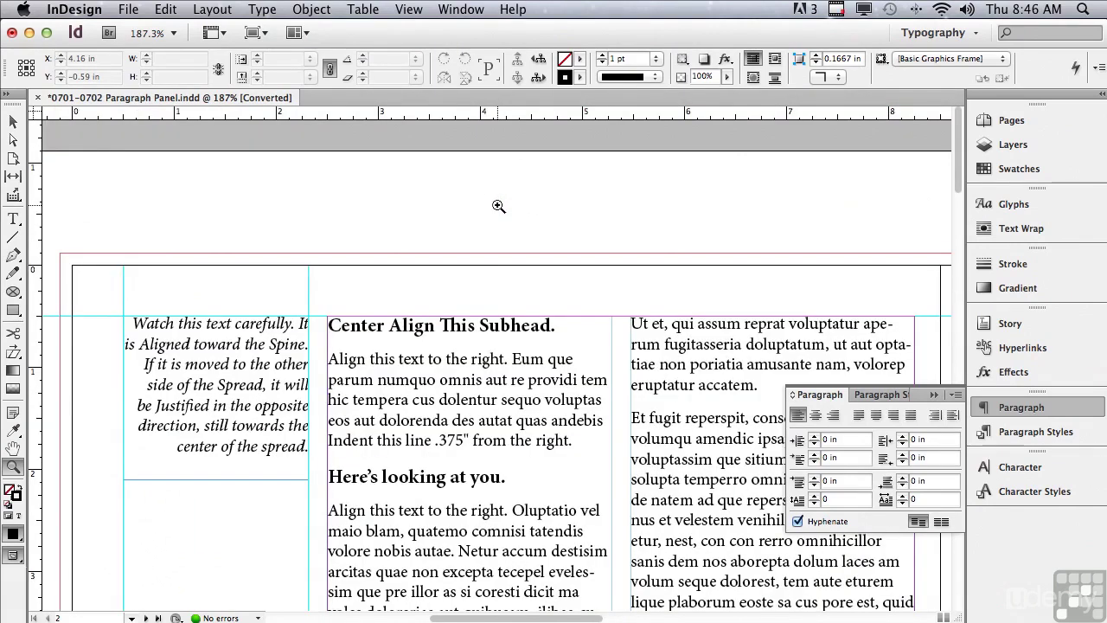
{"action": "left_click", "coordinate": [13, 220]}
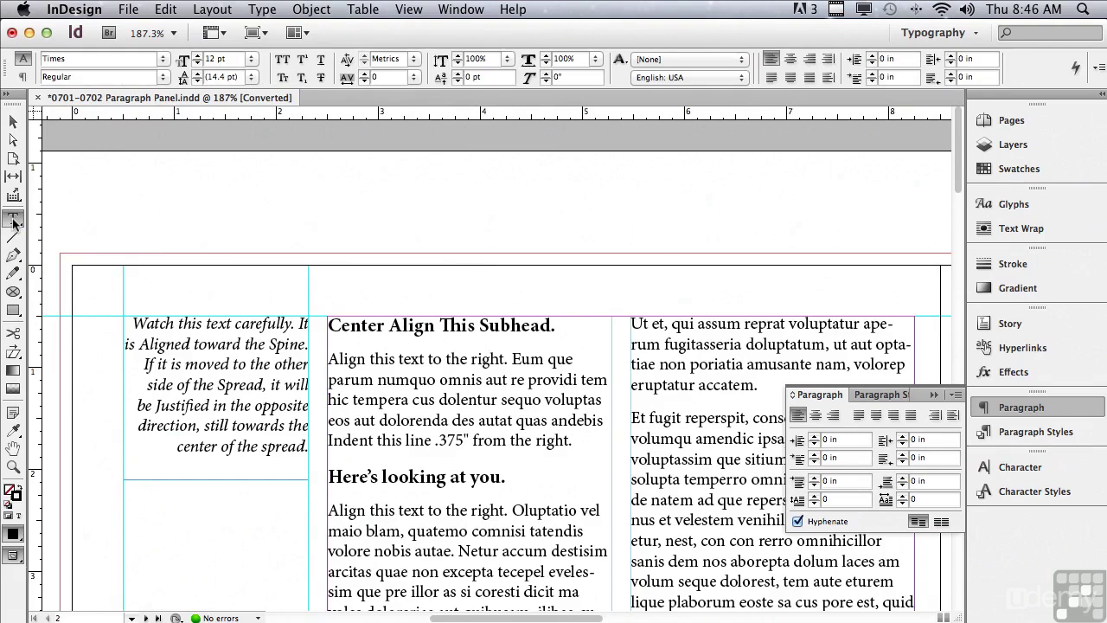
{"action": "left_click", "coordinate": [442, 321]}
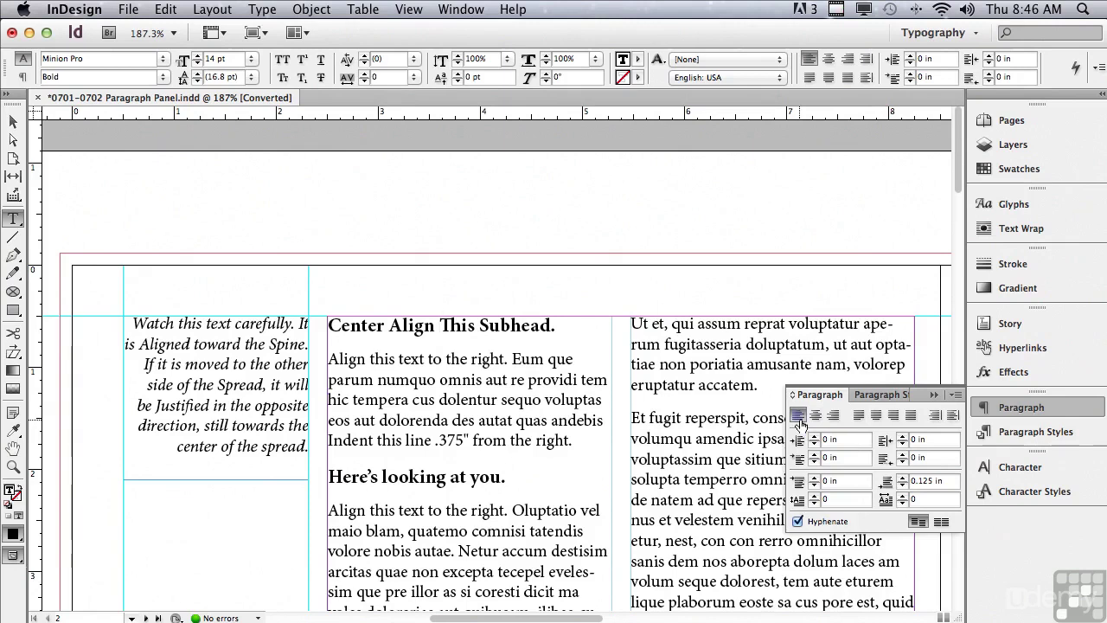
{"action": "left_click", "coordinate": [506, 398]}
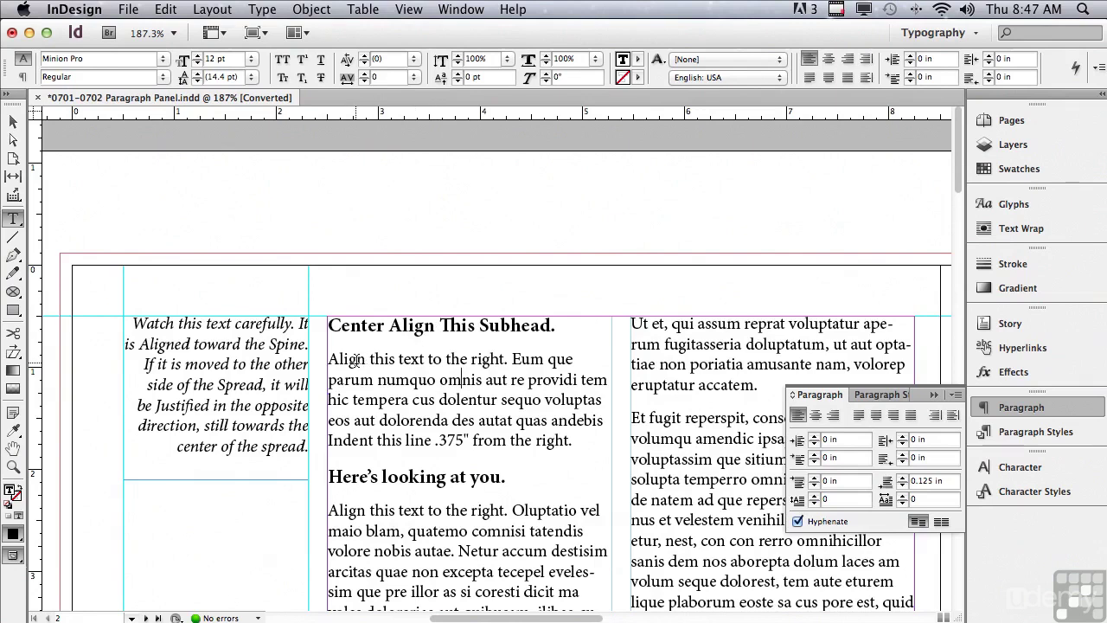
Try center and right alignment on the subhead, leaving it centred
{"action": "left_click", "coordinate": [449, 326]}
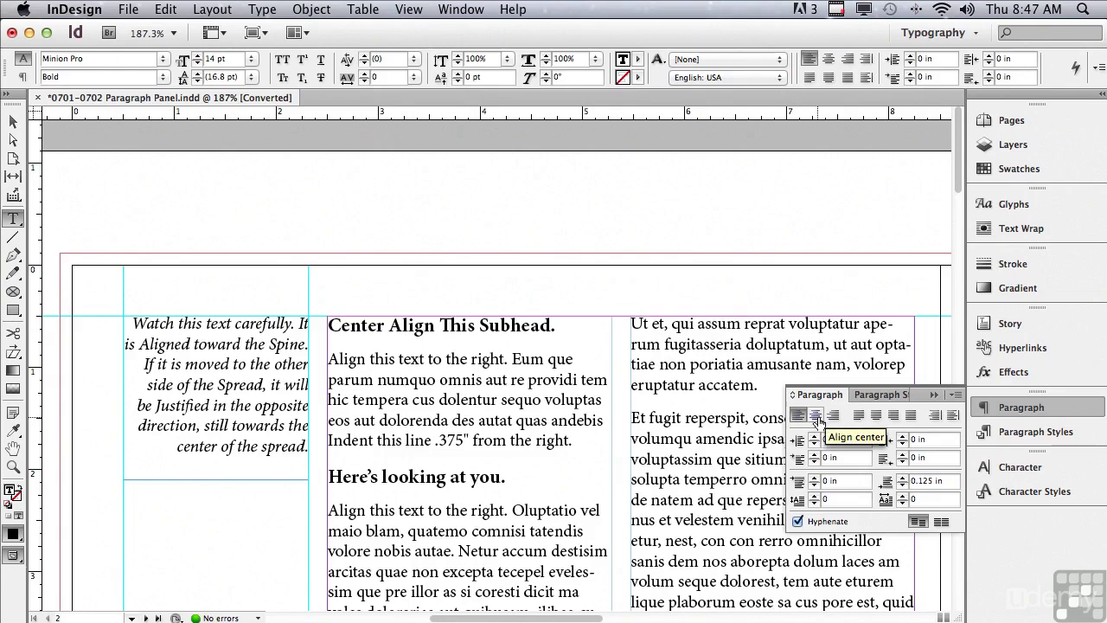
{"action": "left_click", "coordinate": [816, 417]}
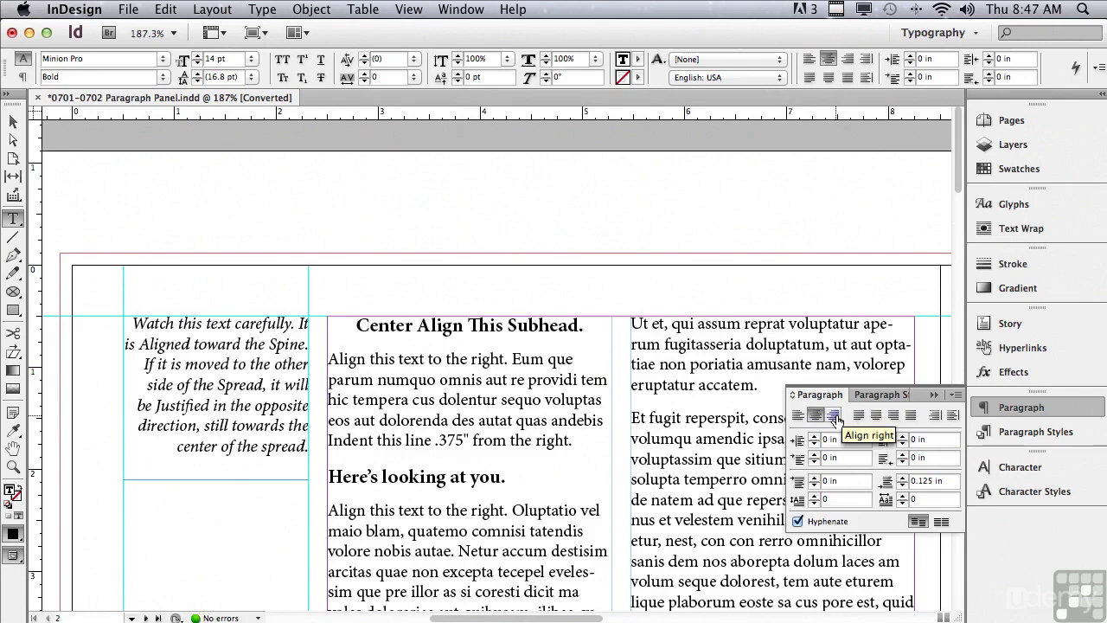
{"action": "left_click", "coordinate": [835, 417]}
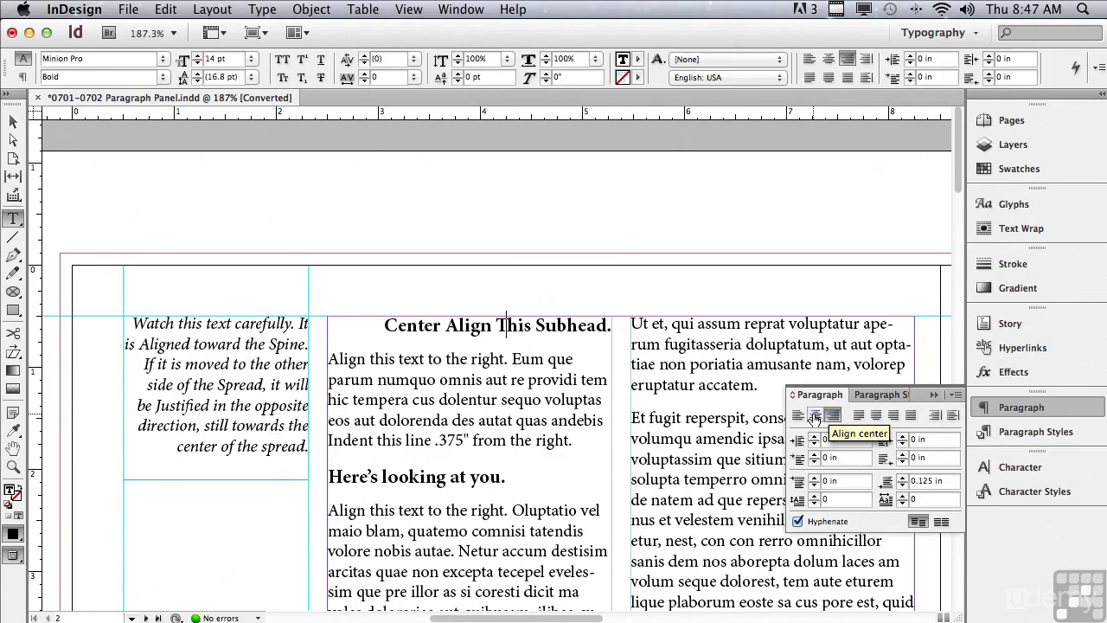
{"action": "left_click", "coordinate": [815, 417]}
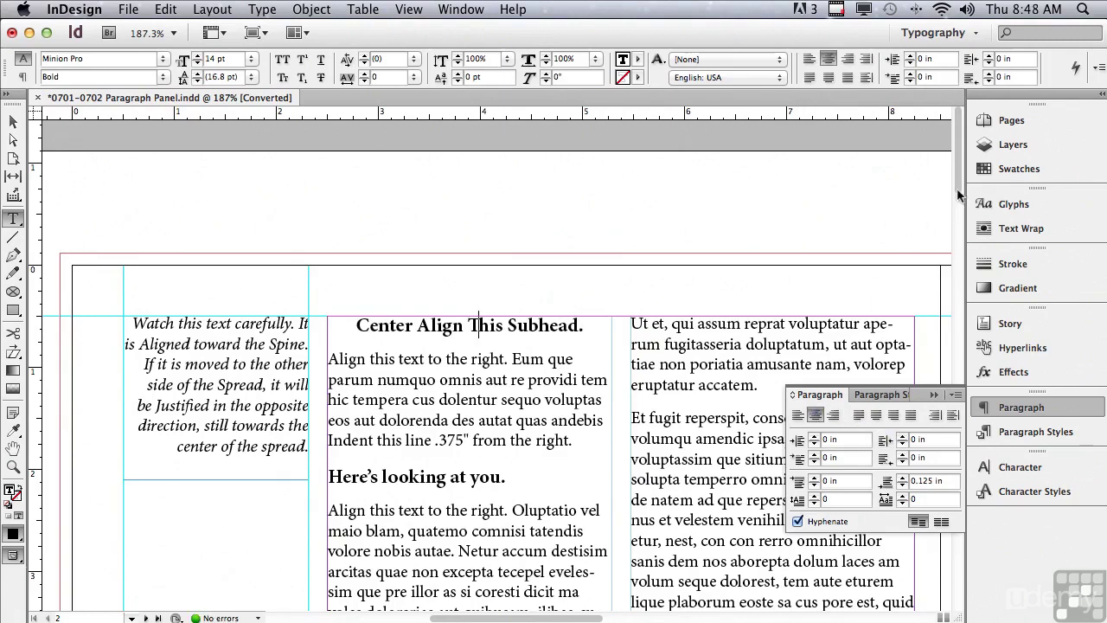
Right-align the photographer caption, then return it to left alignment
{"action": "left_click_drag", "start_coordinate": [956, 188], "coordinate": [936, 298]}
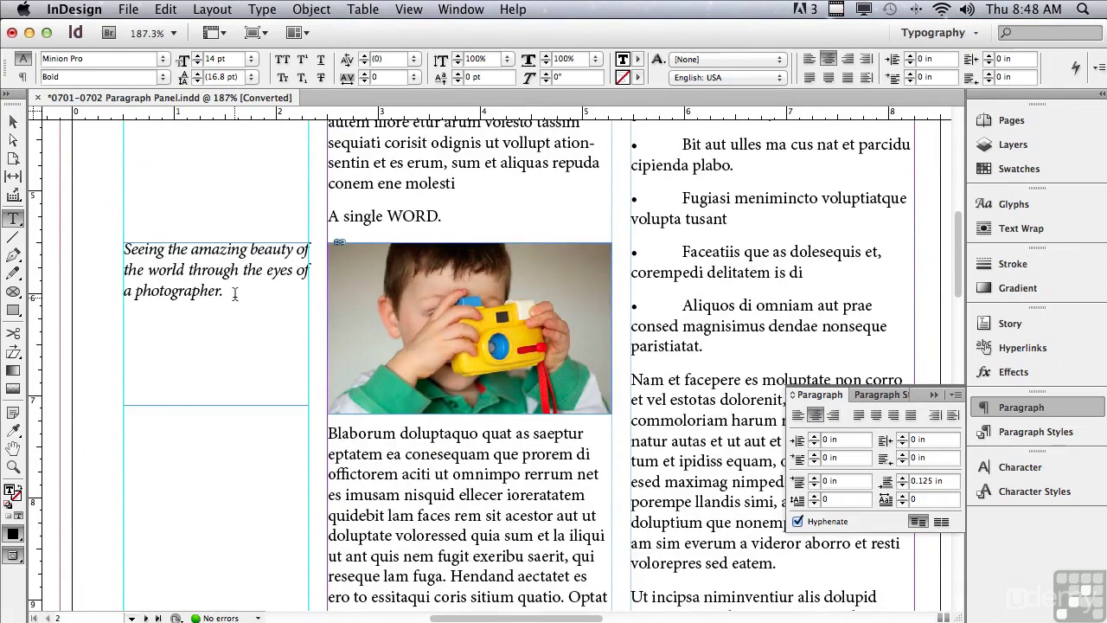
{"action": "left_click_drag", "start_coordinate": [234, 294], "coordinate": [113, 244]}
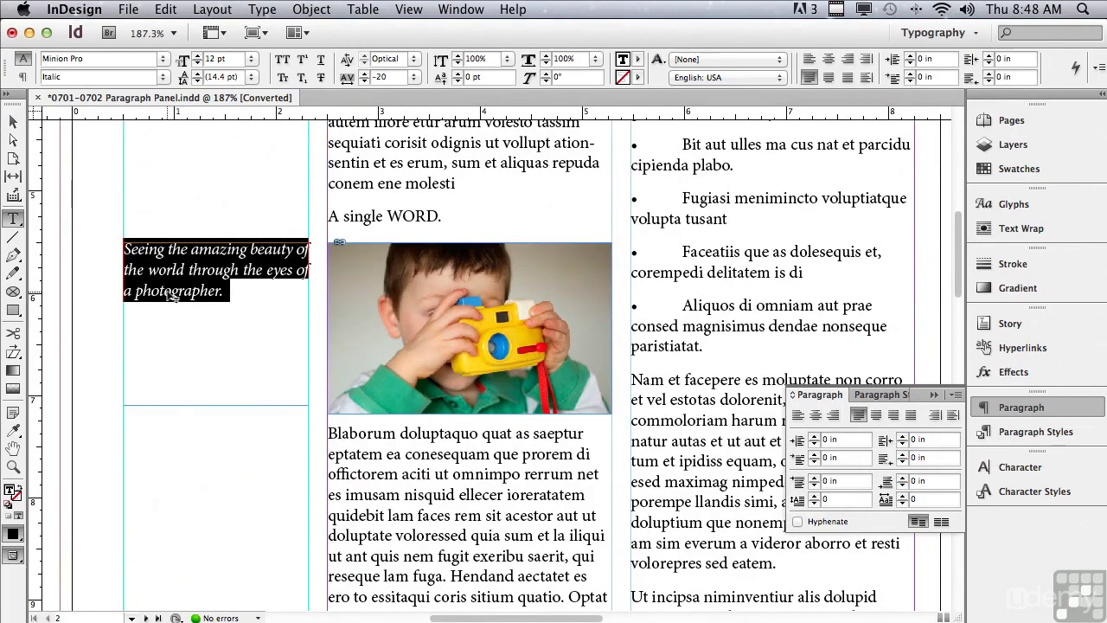
{"action": "left_click", "coordinate": [207, 268]}
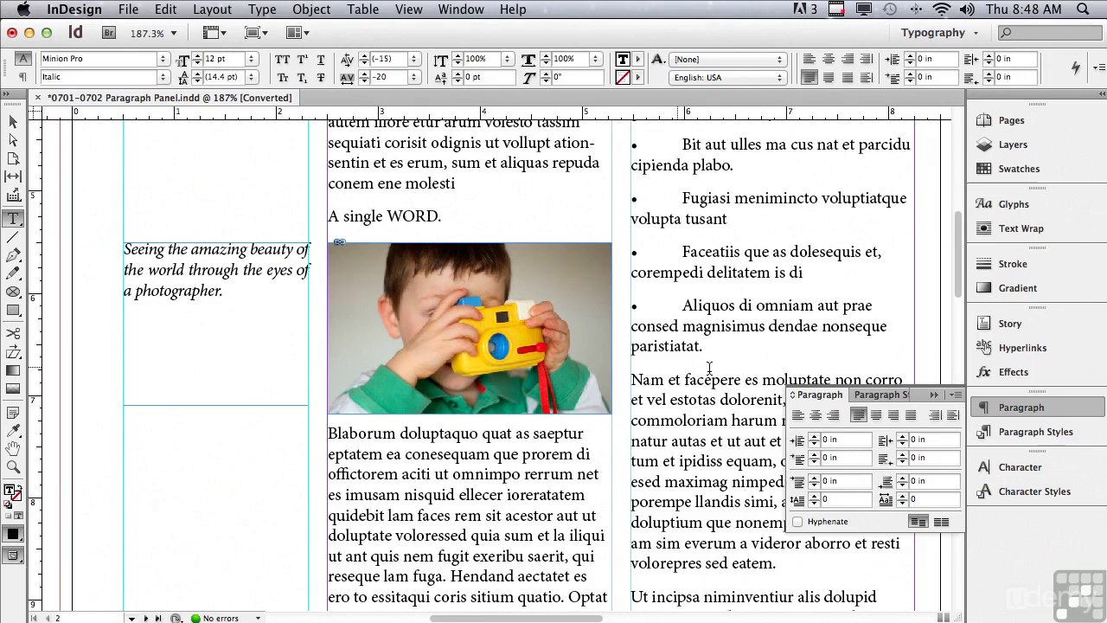
{"action": "left_click", "coordinate": [832, 414]}
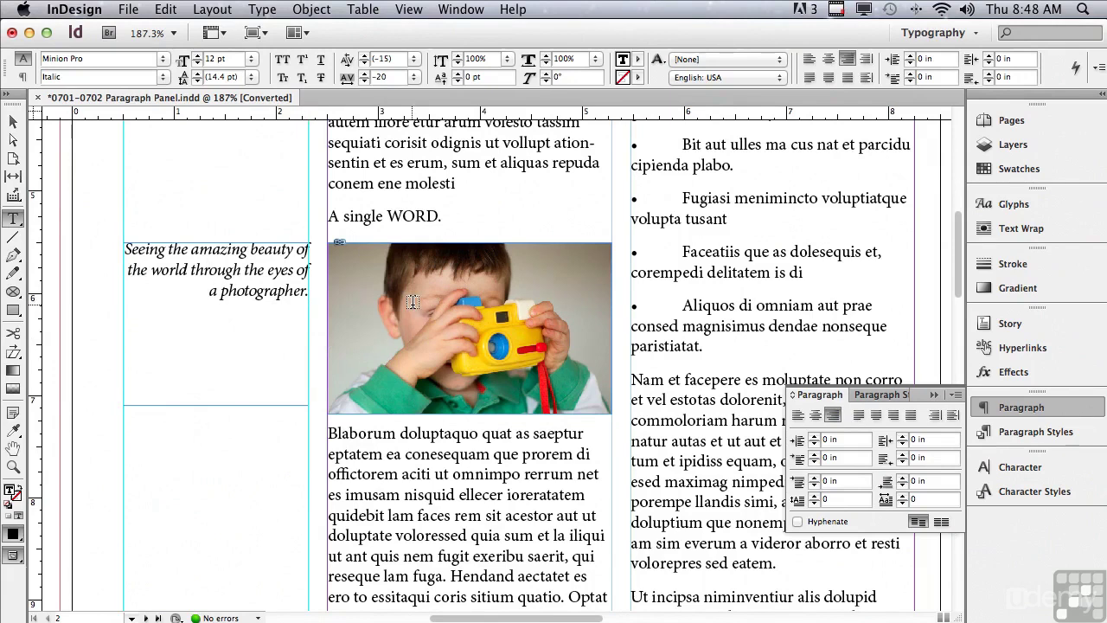
{"action": "left_click", "coordinate": [796, 416]}
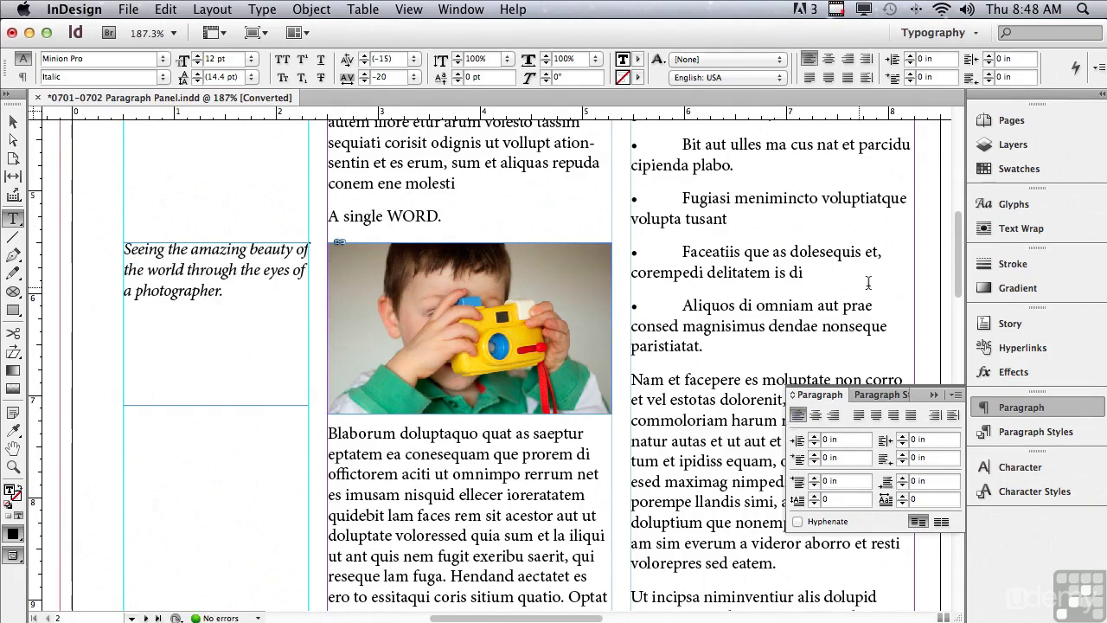
Justify the 'Align this text to the right' paragraph with its last line left, then centred
{"action": "scroll", "coordinate": [955, 281], "scroll_direction": "up", "scroll_amount": 10}
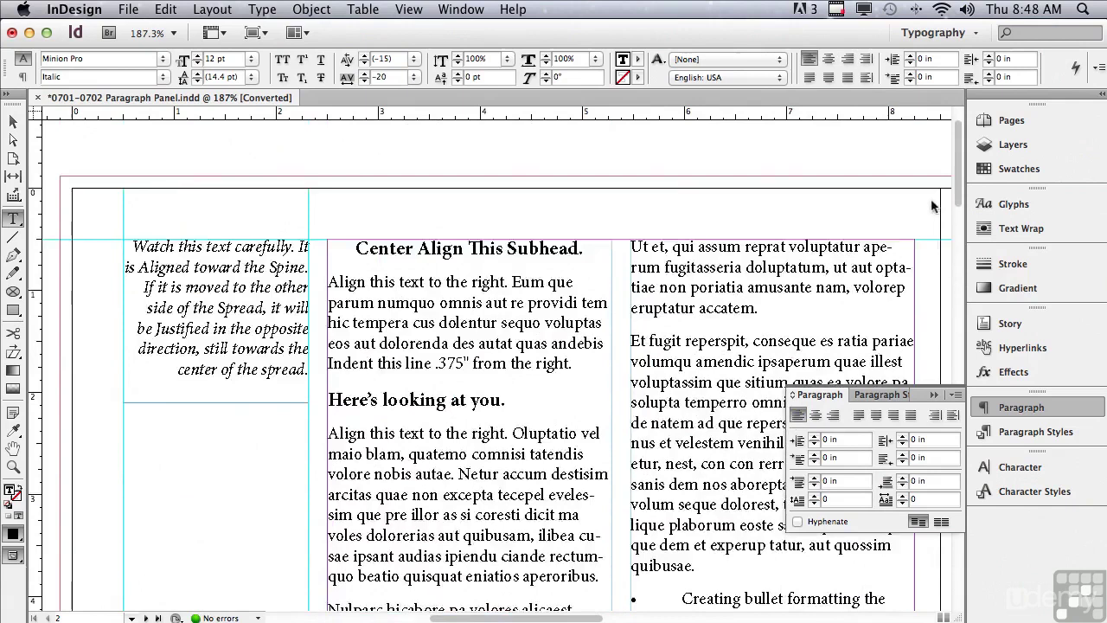
{"action": "left_click", "coordinate": [411, 313]}
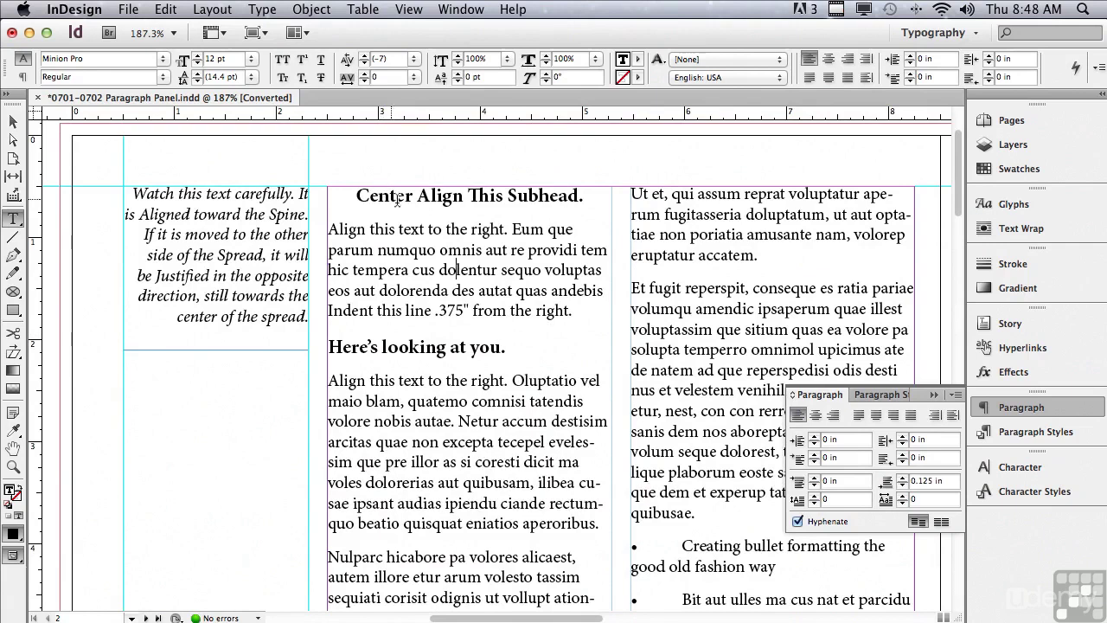
{"action": "left_click", "coordinate": [860, 415]}
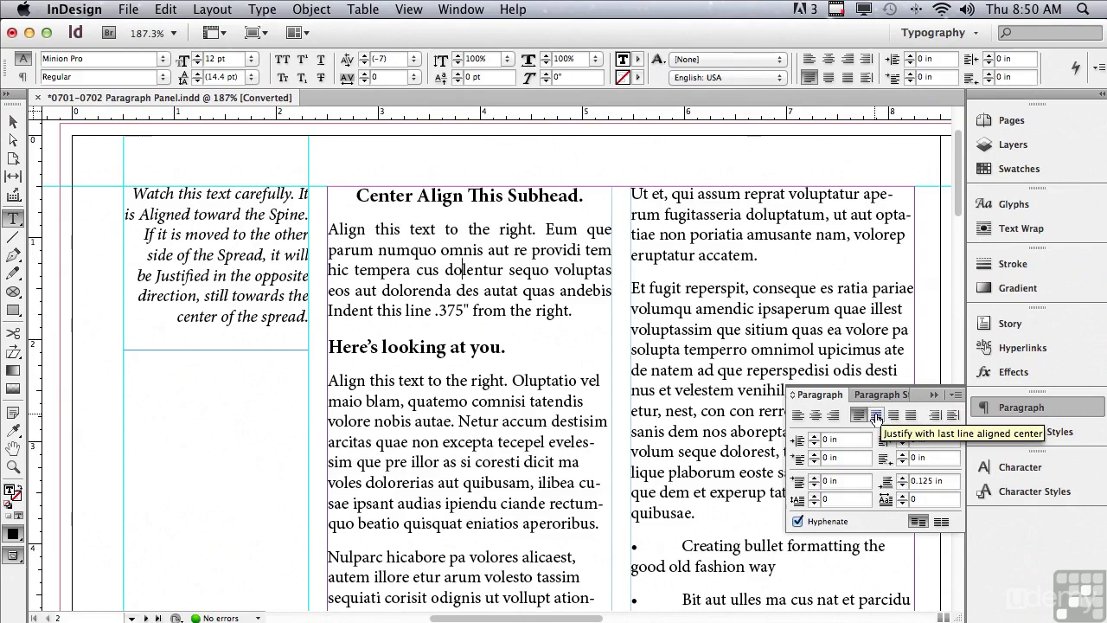
{"action": "left_click", "coordinate": [876, 416]}
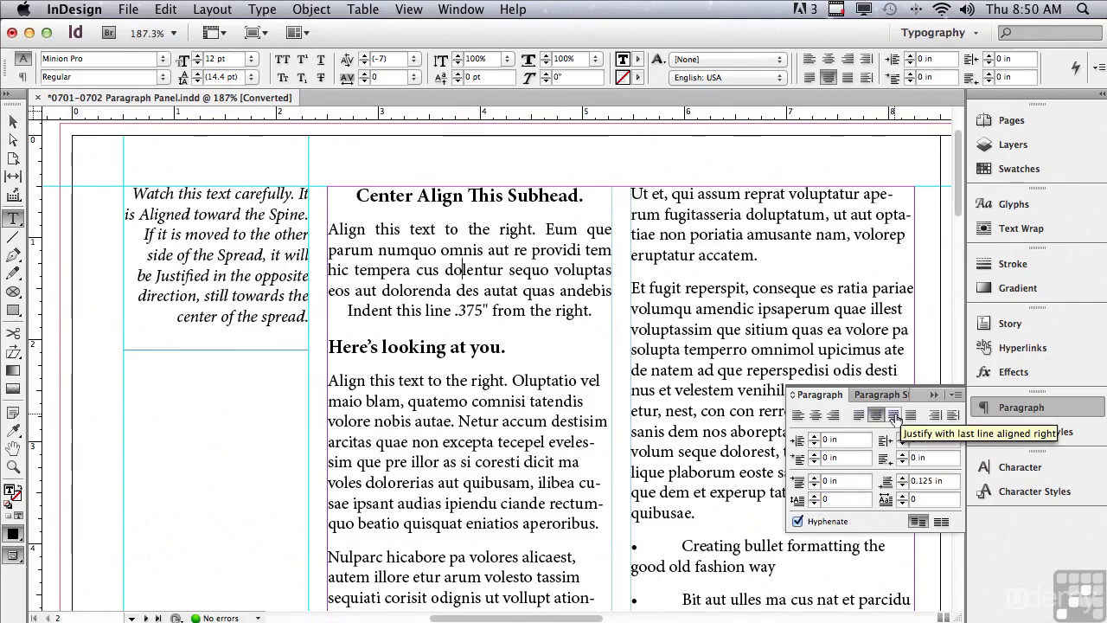
Justify the body paragraph and the photographer caption with their last lines aligned right
{"action": "left_click", "coordinate": [894, 416]}
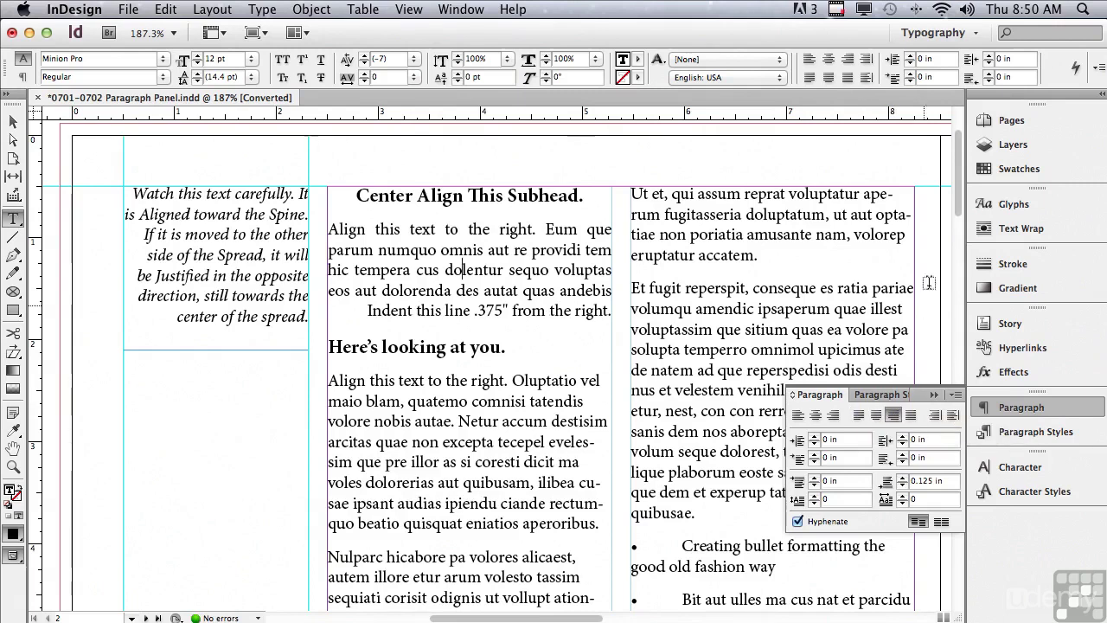
{"action": "left_click_drag", "start_coordinate": [951, 209], "coordinate": [949, 276]}
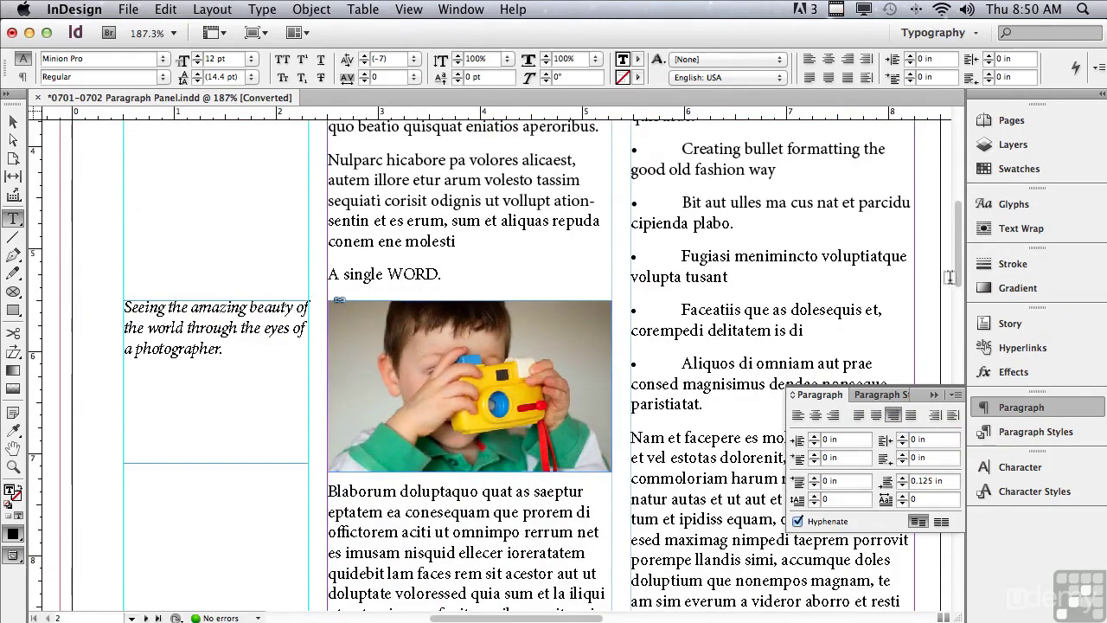
{"action": "triple_click", "coordinate": [205, 343]}
{"action": "left_click", "coordinate": [206, 334]}
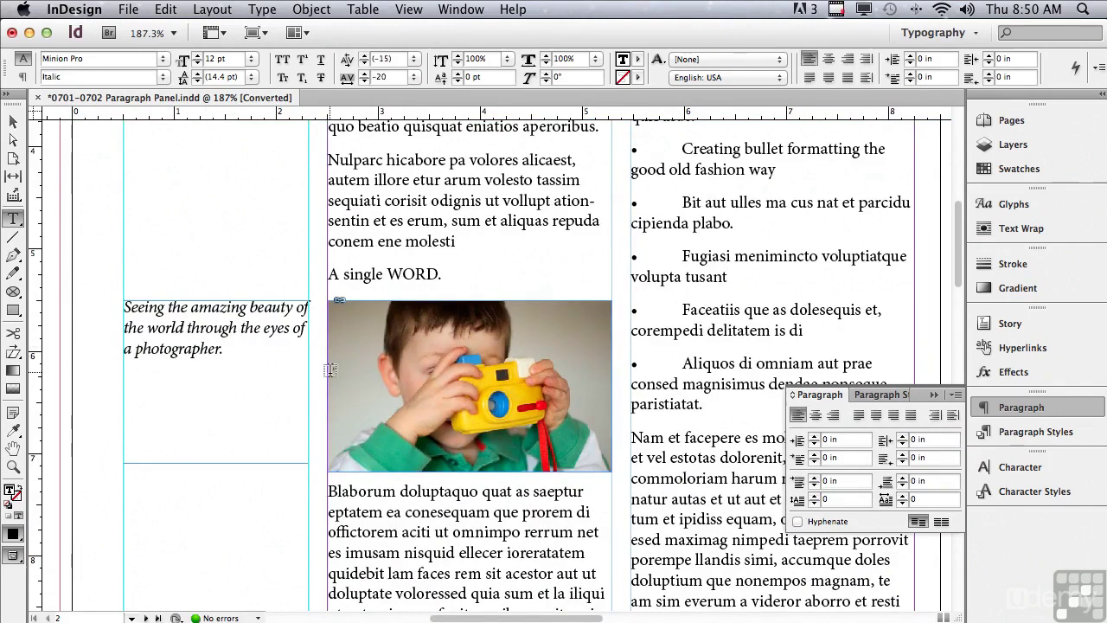
{"action": "left_click", "coordinate": [894, 421]}
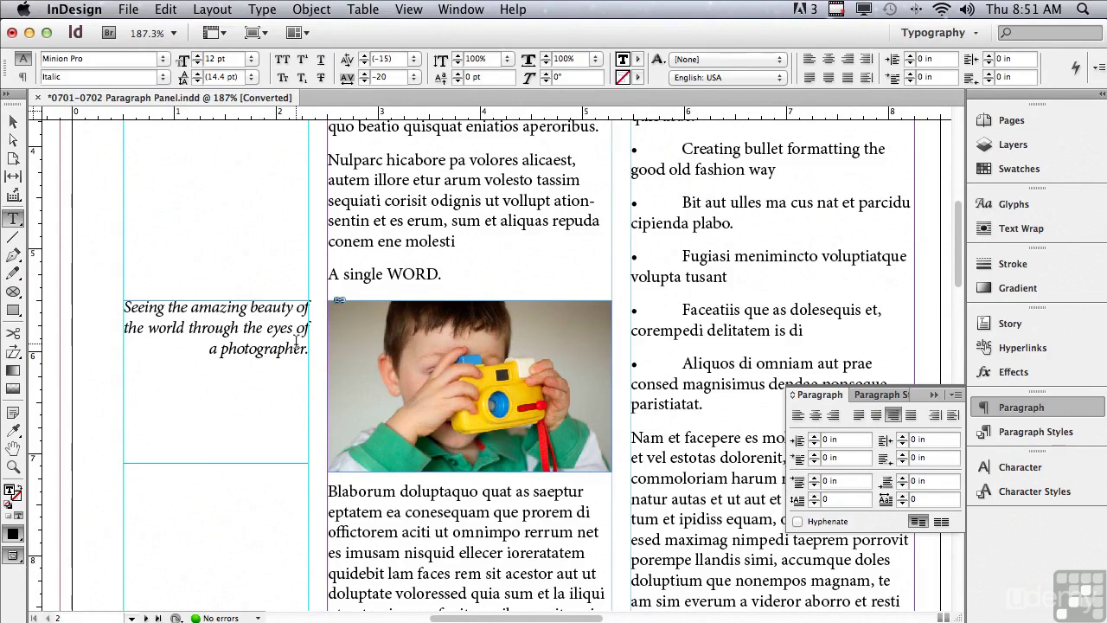
Justify all lines of 'A single WORD.' and break WORD onto its own line
{"action": "left_click", "coordinate": [385, 283]}
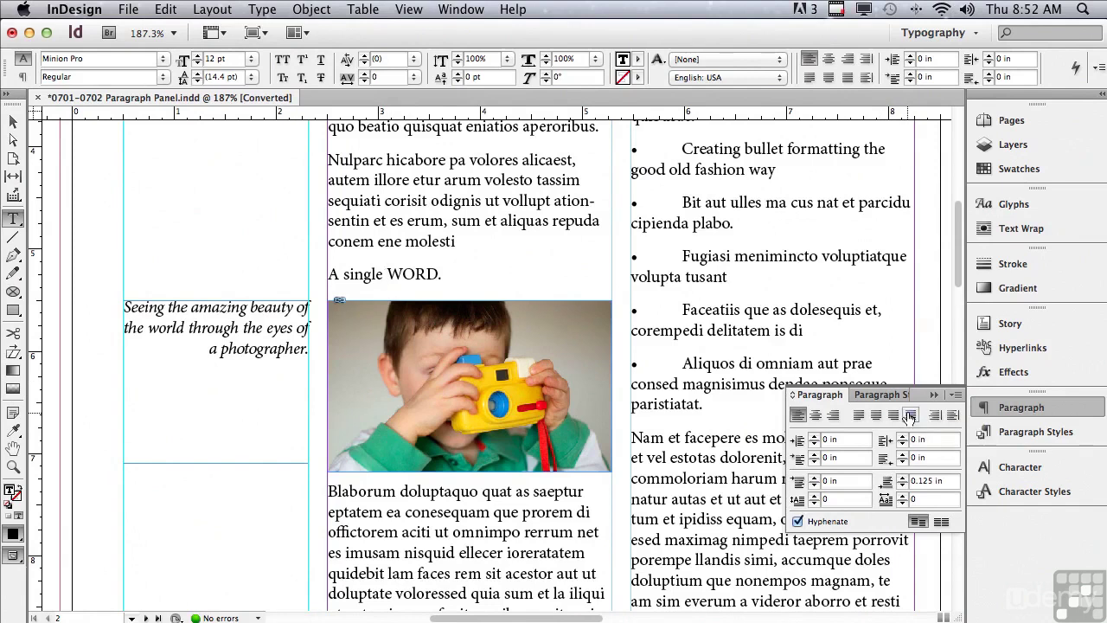
{"action": "left_click", "coordinate": [909, 416]}
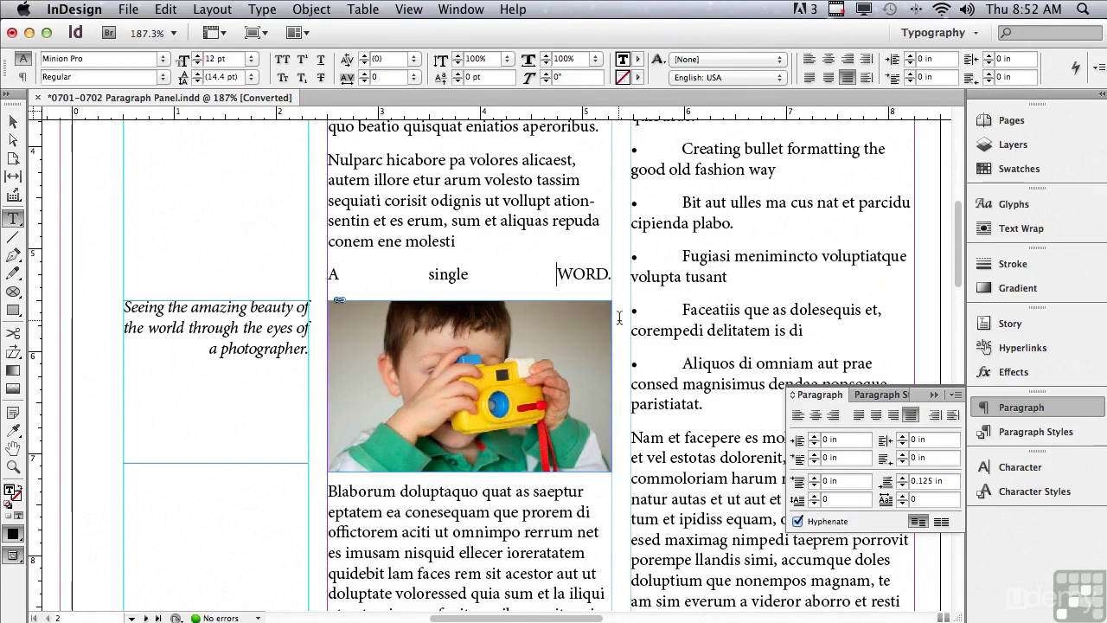
{"action": "key", "text": "Return"}
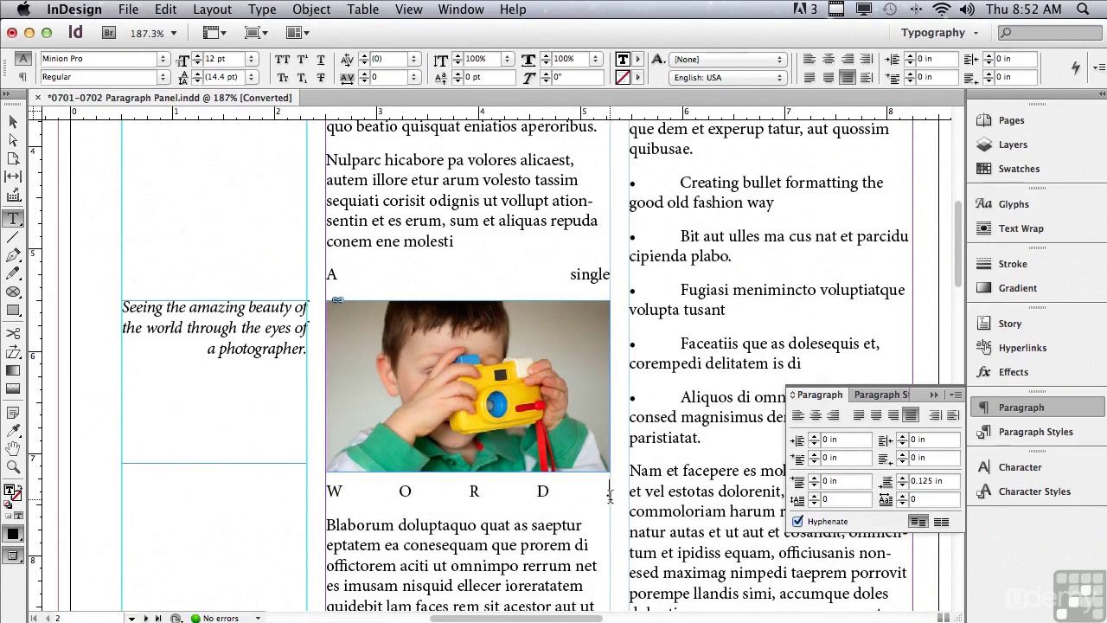
{"action": "left_click_drag", "start_coordinate": [613, 495], "coordinate": [602, 494]}
{"action": "left_click_drag", "start_coordinate": [961, 268], "coordinate": [939, 321]}
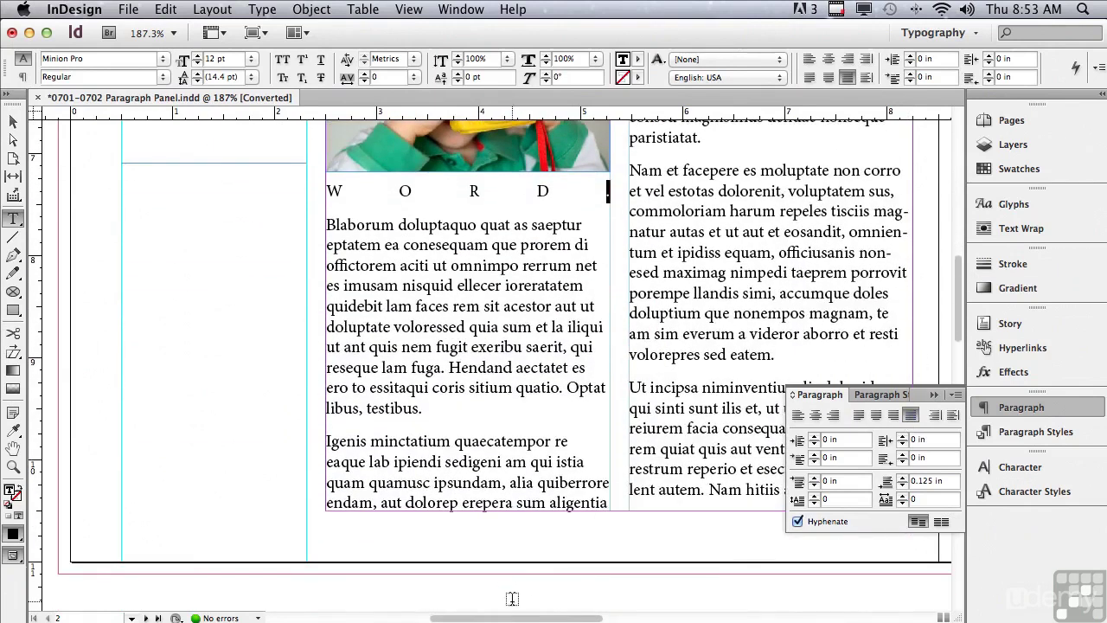
{"action": "scroll", "coordinate": [512, 599], "scroll_direction": "right", "scroll_amount": 10}
{"action": "scroll", "coordinate": [637, 587], "scroll_direction": "right", "scroll_amount": 4}
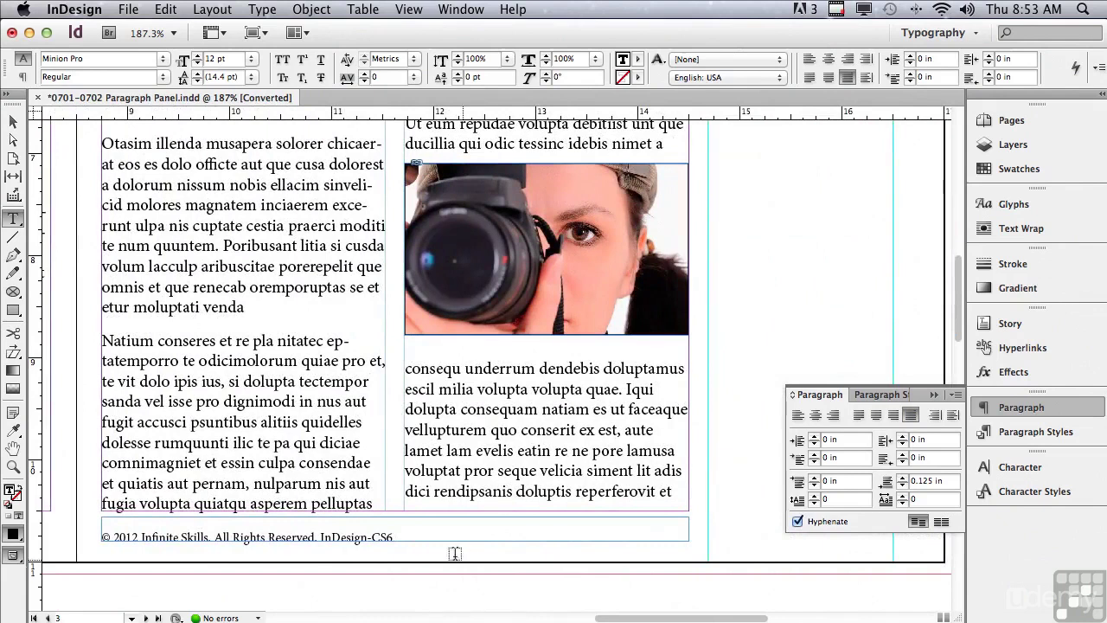
Apply Justify All Lines to page 3's copyright footer line
{"action": "left_click", "coordinate": [400, 537]}
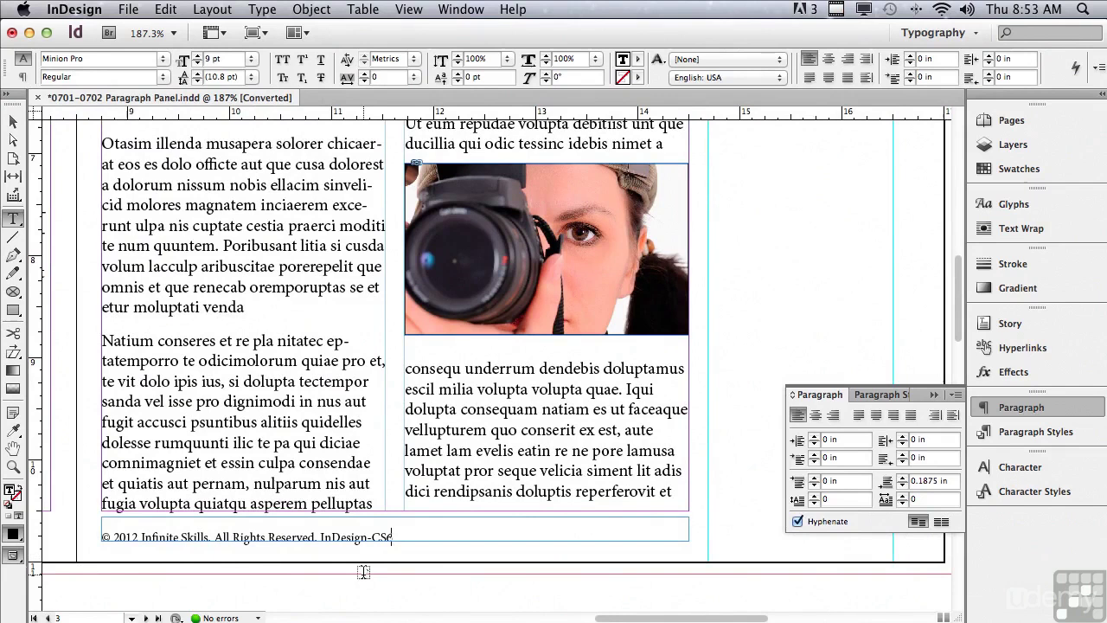
{"action": "left_click", "coordinate": [910, 415]}
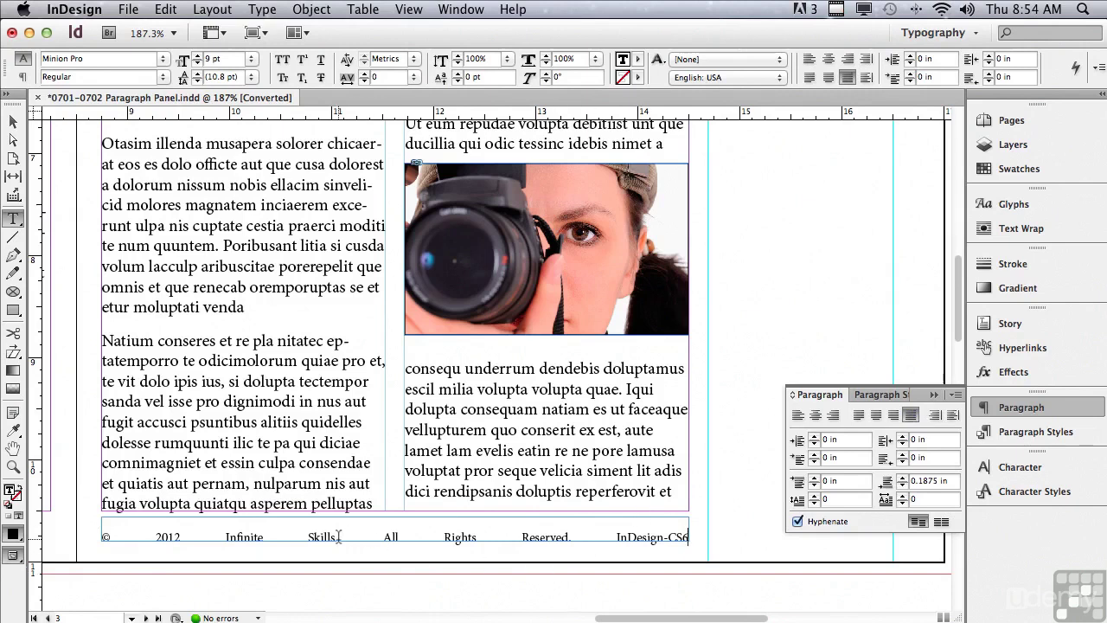
Replace the gap after 'Skills.' with a flush space from Type > Insert White Space
{"action": "left_click_drag", "start_coordinate": [338, 536], "coordinate": [375, 536]}
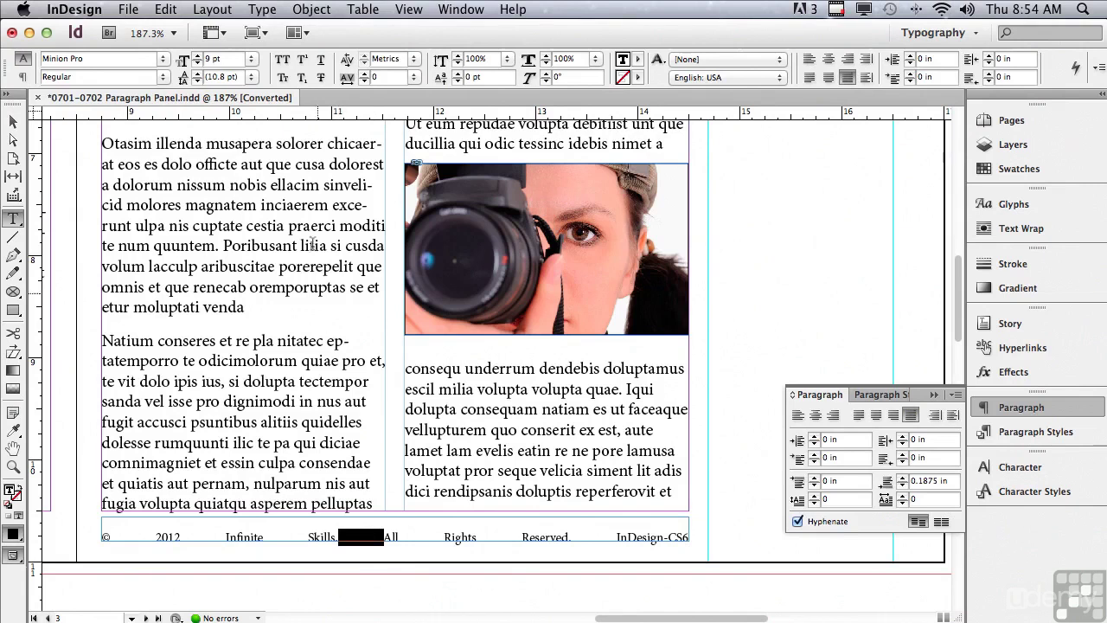
{"action": "left_click", "coordinate": [259, 13]}
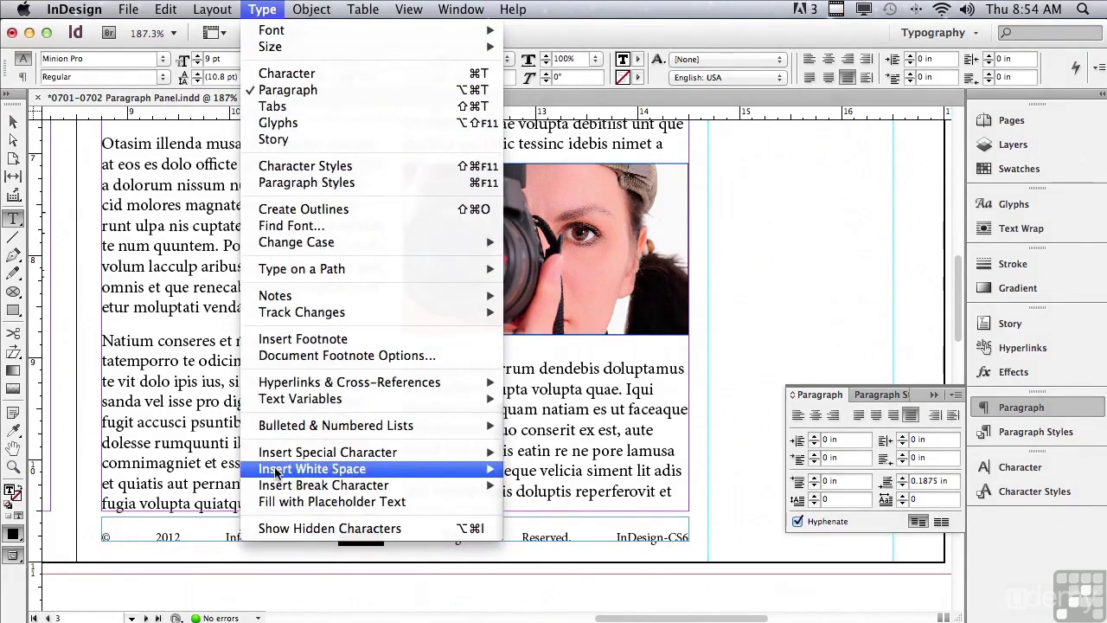
{"action": "mouse_move", "coordinate": [276, 471]}
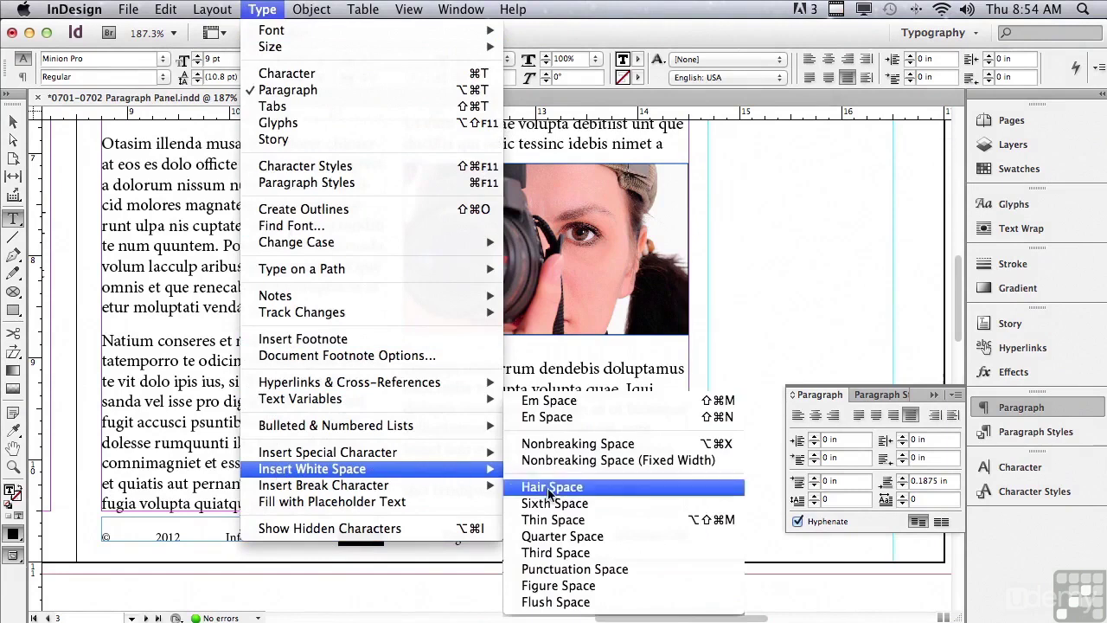
{"action": "left_click", "coordinate": [553, 602]}
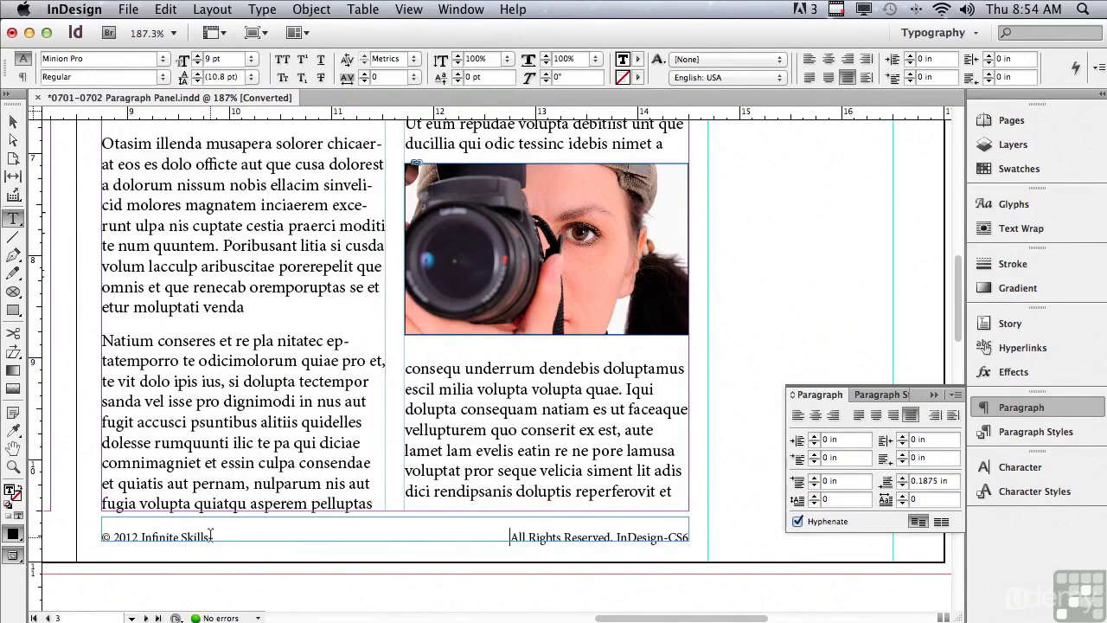
{"action": "left_click_drag", "start_coordinate": [210, 536], "coordinate": [456, 590]}
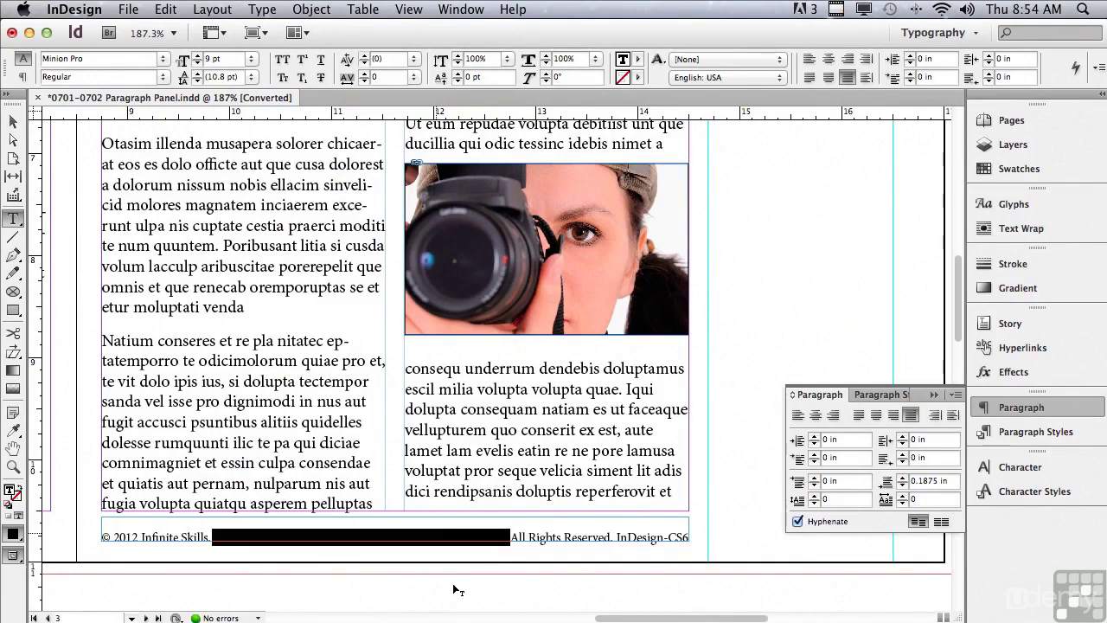
Turn on Hidden Characters and select the flush space in the footer
{"action": "left_click", "coordinate": [222, 34]}
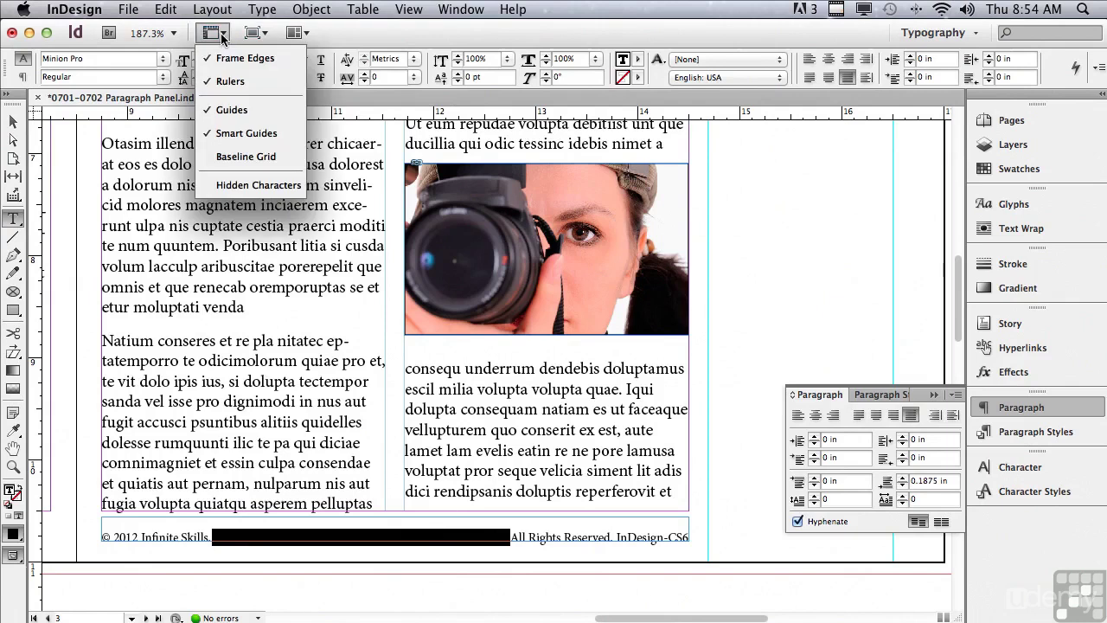
{"action": "left_click", "coordinate": [243, 188]}
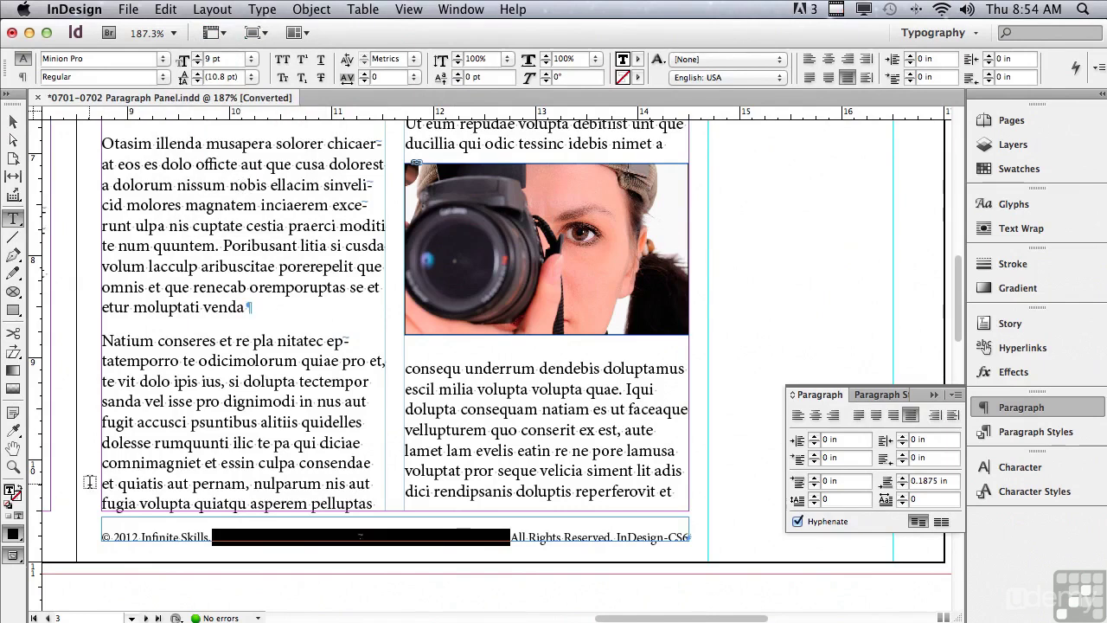
{"action": "left_click", "coordinate": [270, 540]}
{"action": "double_click", "coordinate": [357, 538]}
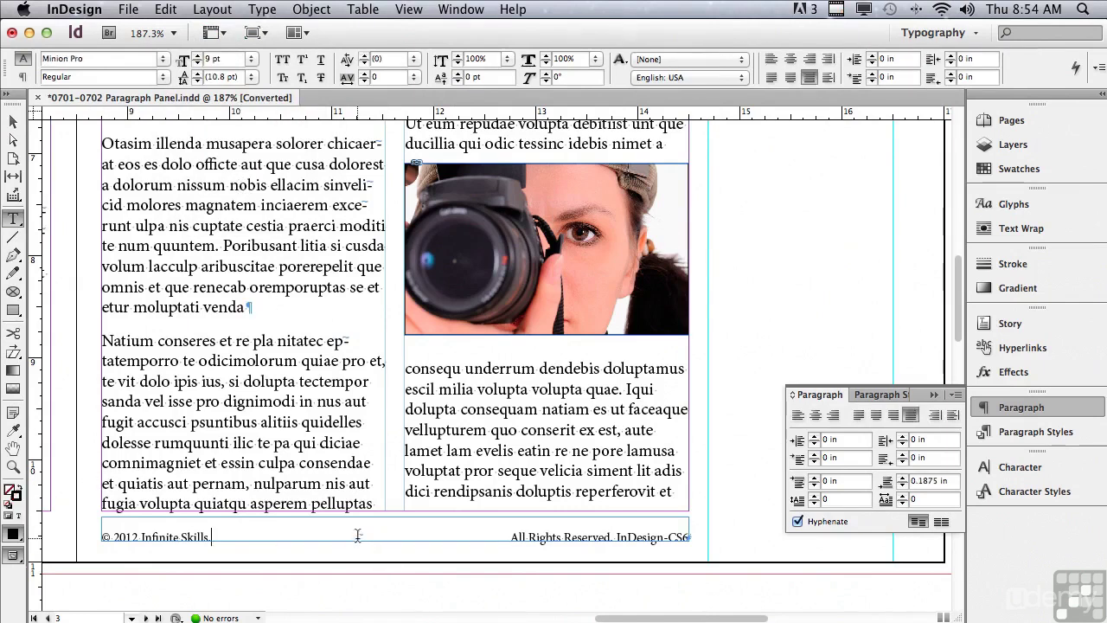
Zoom in closely on the flush space, then zoom back out four steps to see the footer
{"action": "left_click", "coordinate": [13, 466]}
{"action": "left_click_drag", "start_coordinate": [322, 516], "coordinate": [385, 564]}
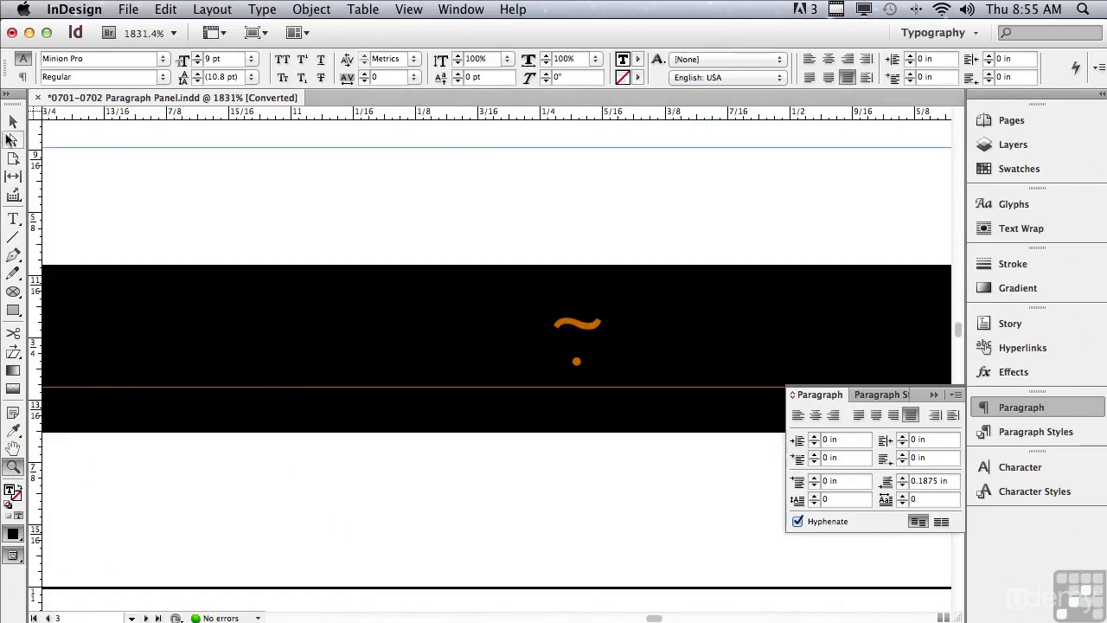
{"action": "left_click", "coordinate": [13, 217]}
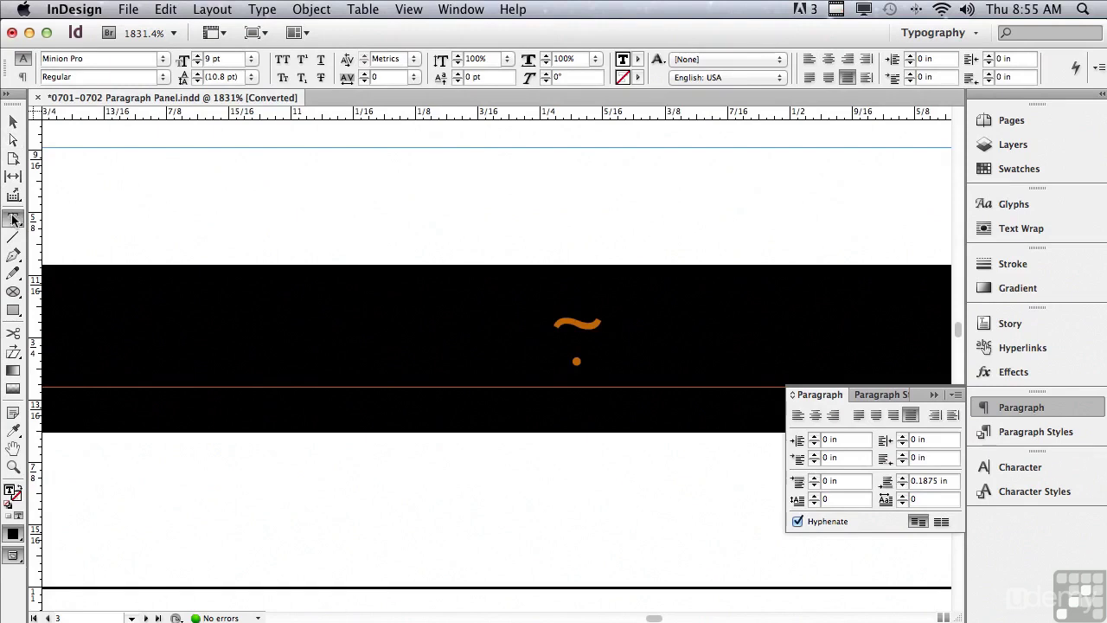
{"action": "left_click", "coordinate": [504, 321]}
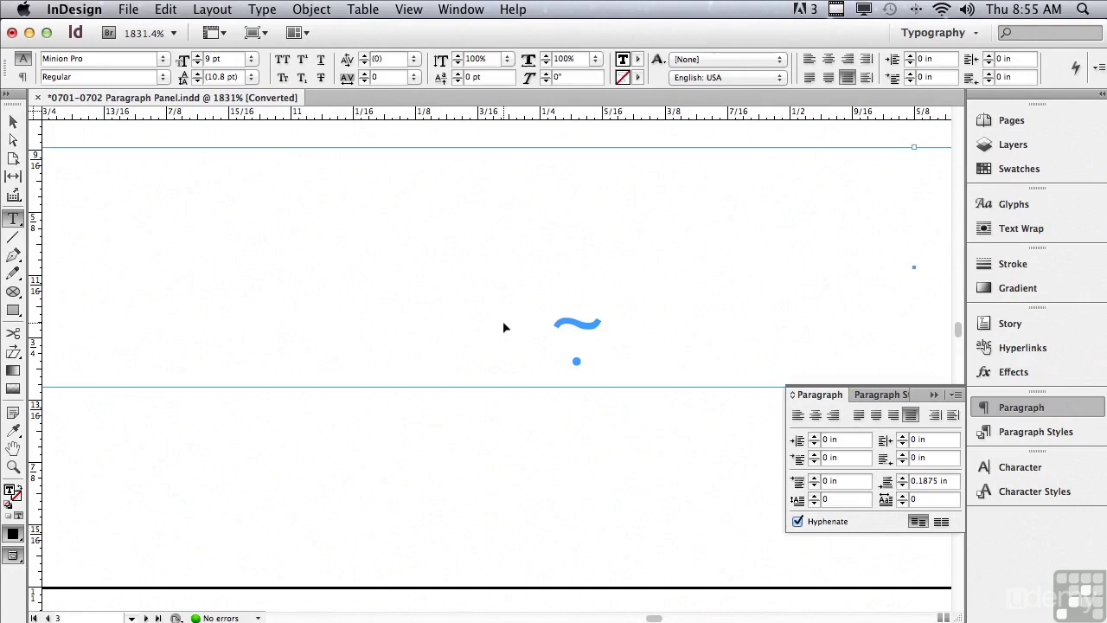
{"action": "key", "text": "super+minus"}
{"action": "key", "text": "super+minus"}
{"action": "key", "text": "super+minus"}
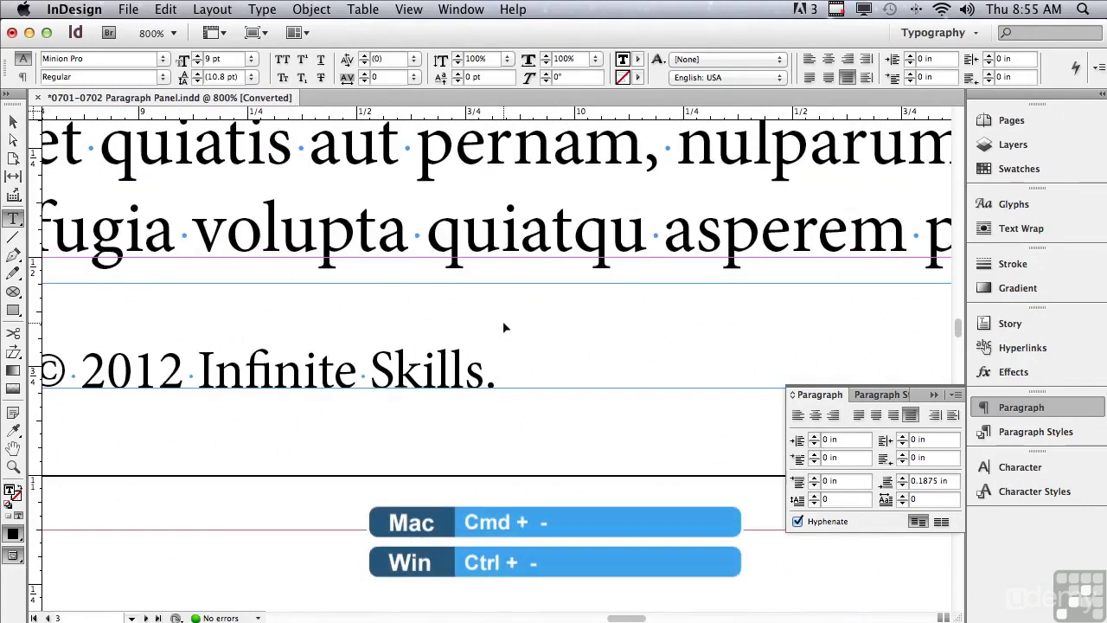
{"action": "key", "text": "super+minus"}
{"action": "key", "text": "super+minus"}
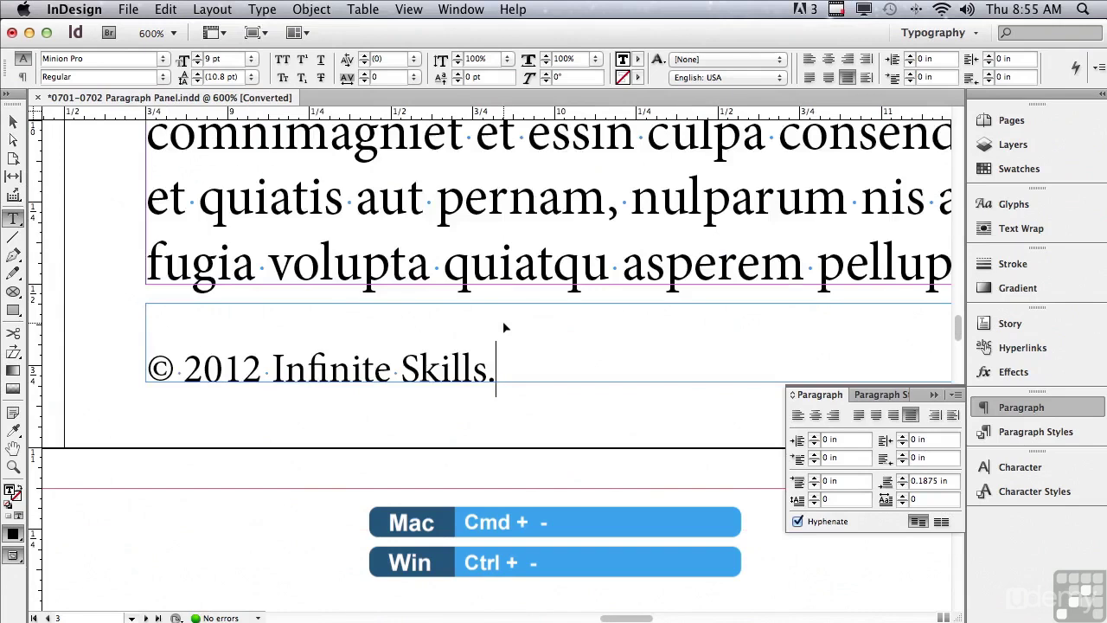
{"action": "key", "text": "super+minus"}
{"action": "key", "text": "super+minus"}
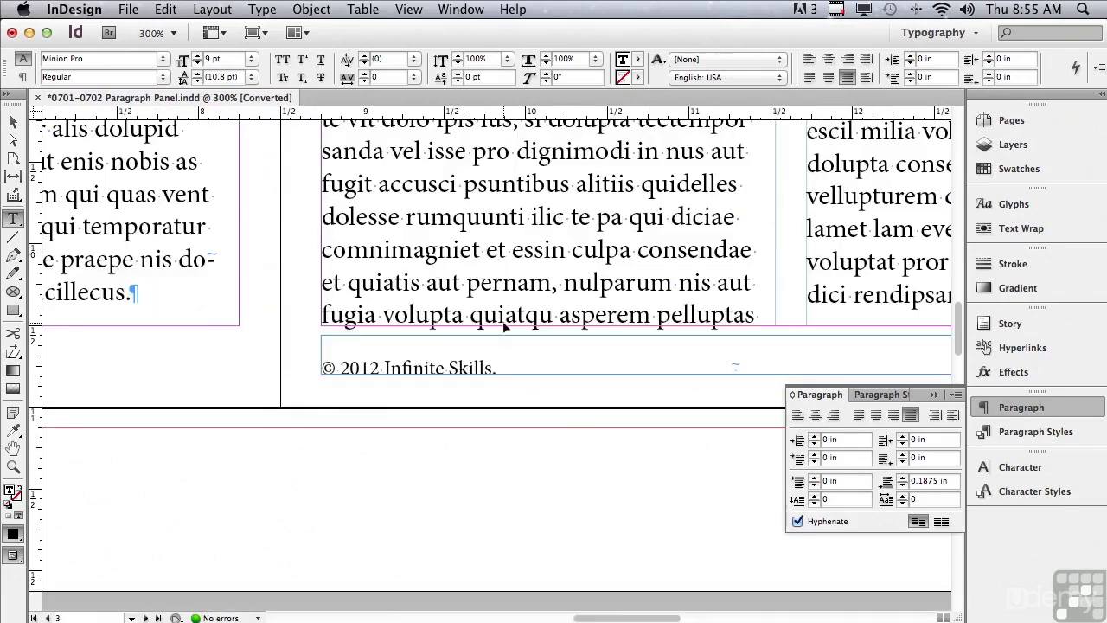
{"action": "key", "text": "super+minus"}
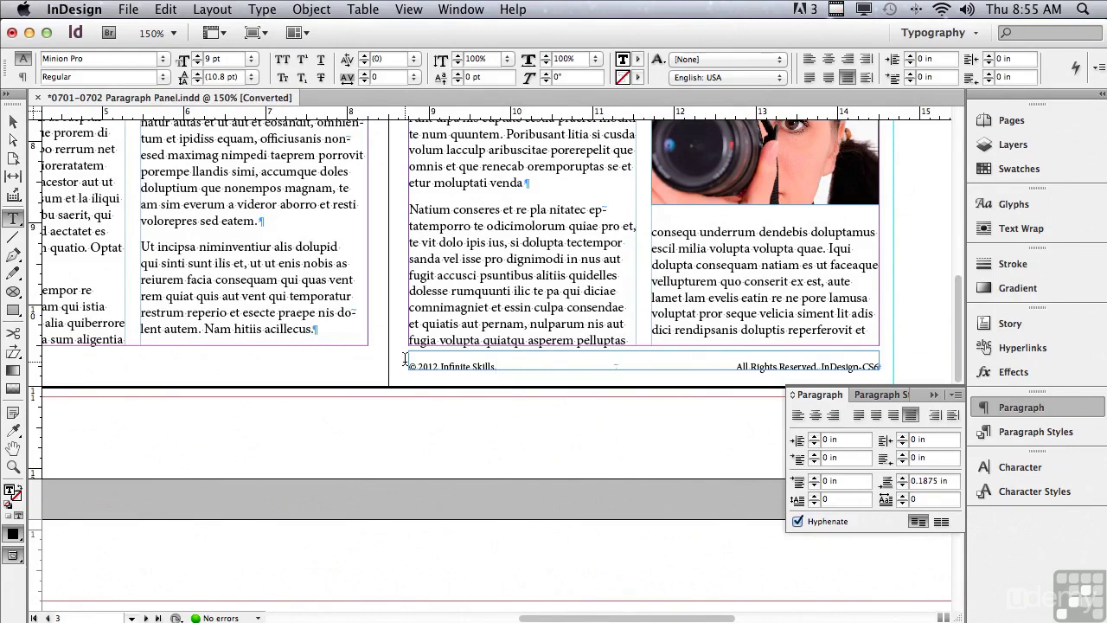
Copy the flush space and insert a second one before 'InDesign-CS6'
{"action": "double_click", "coordinate": [622, 364]}
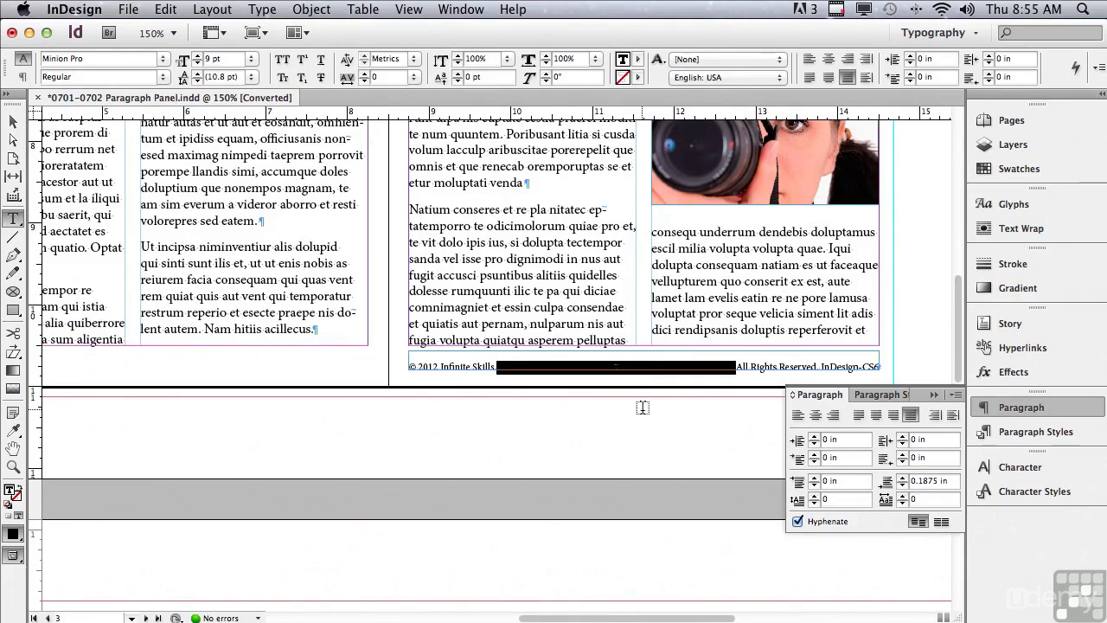
{"action": "key", "text": "super+c"}
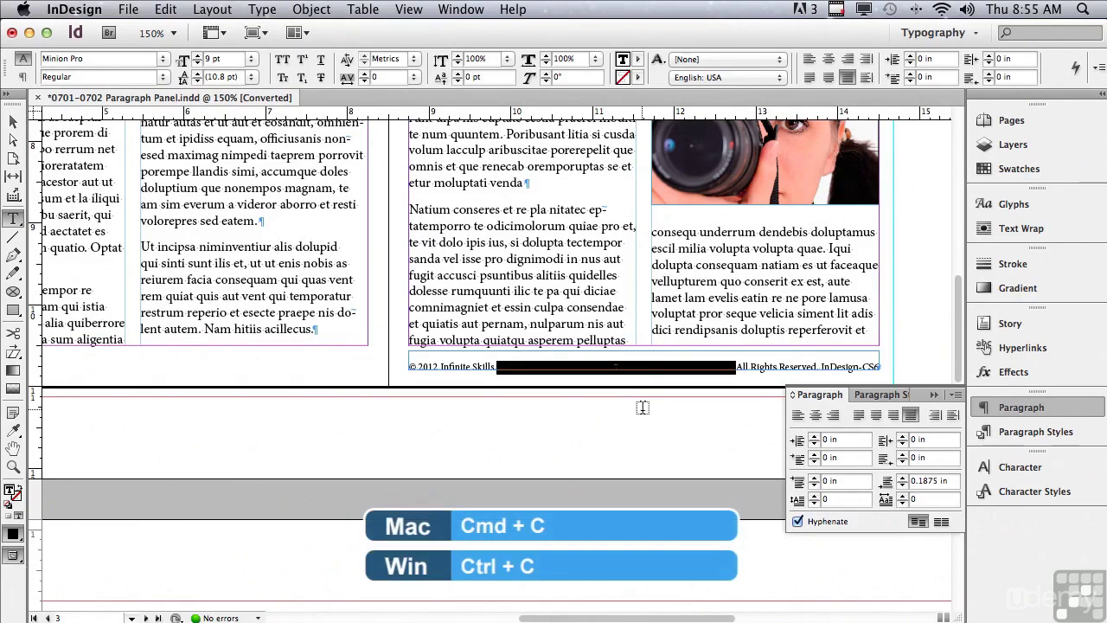
{"action": "left_click", "coordinate": [820, 367]}
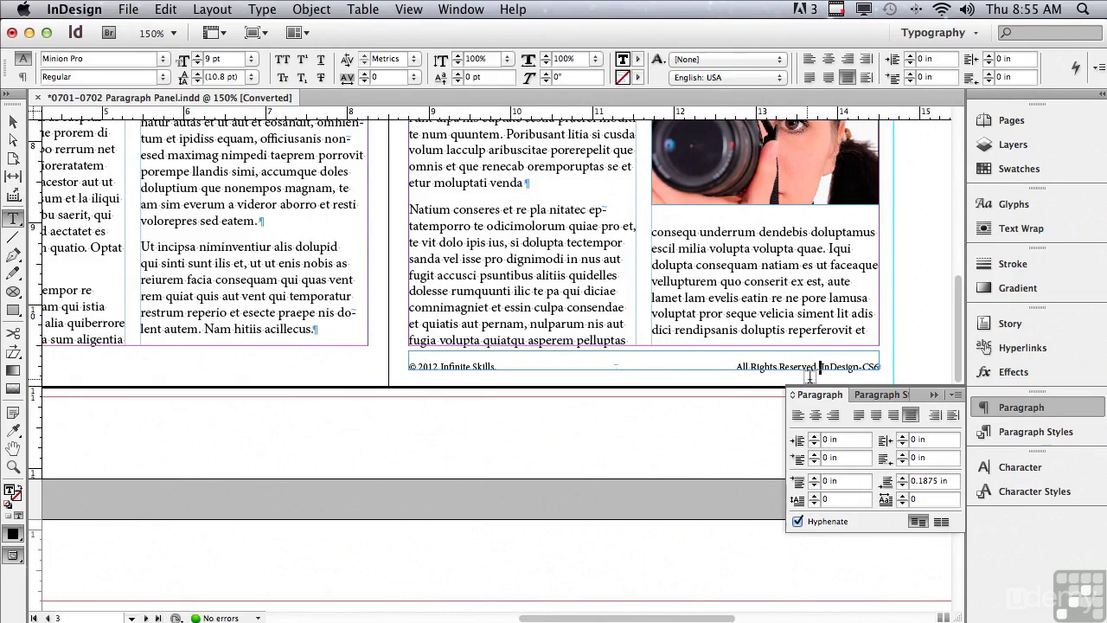
{"action": "left_click", "coordinate": [816, 370]}
{"action": "key", "text": "Tab"}
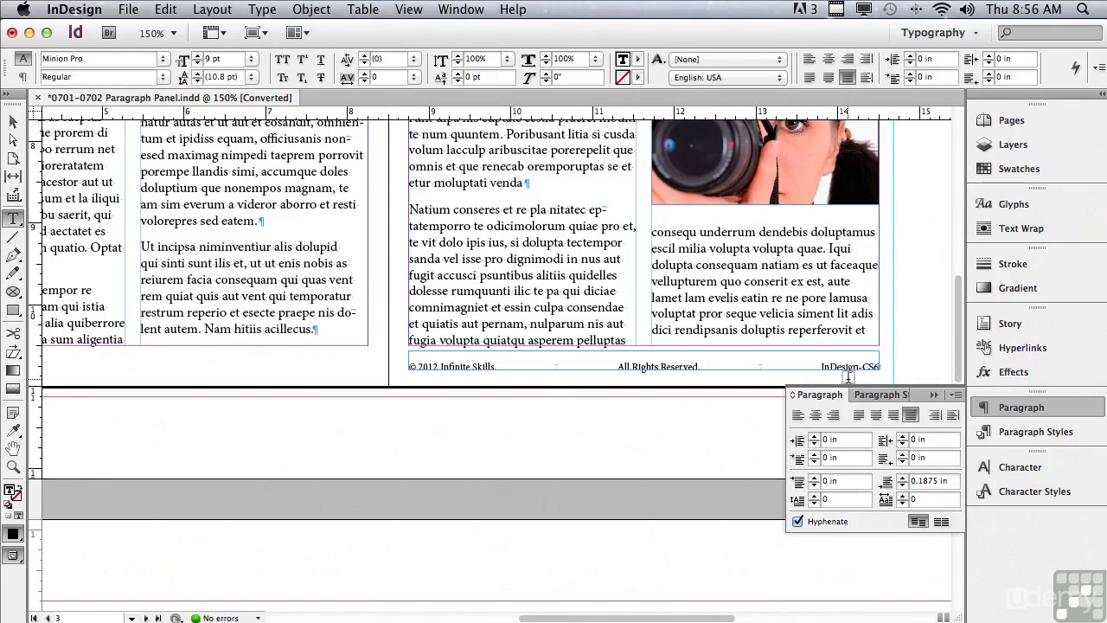
{"action": "left_click", "coordinate": [822, 364]}
{"action": "left_click", "coordinate": [13, 123]}
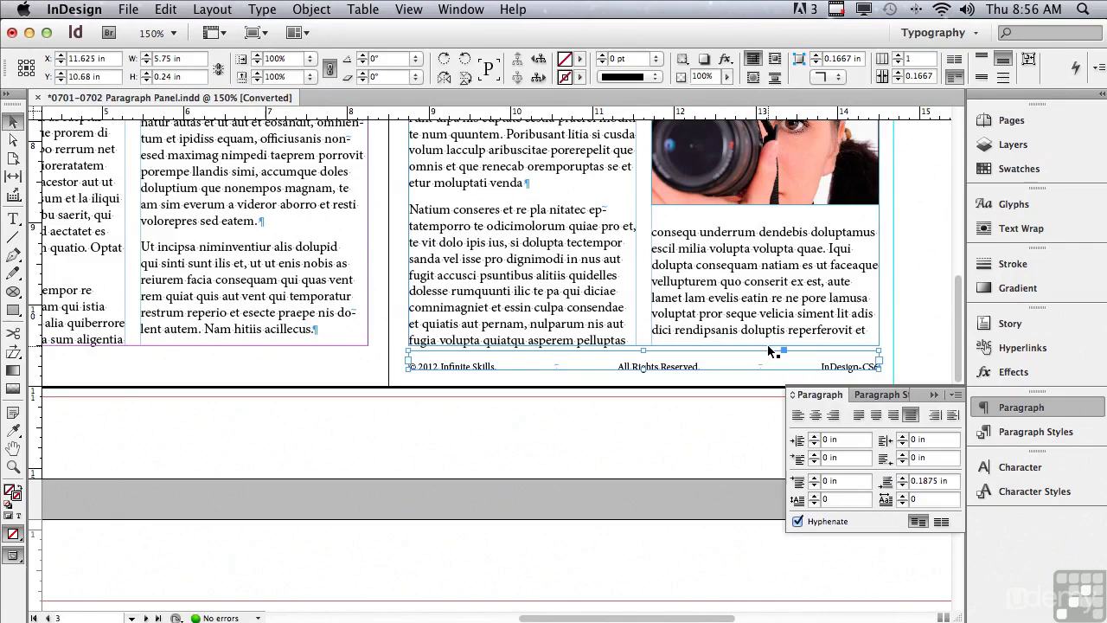
{"action": "left_click_drag", "start_coordinate": [878, 369], "coordinate": [808, 368]}
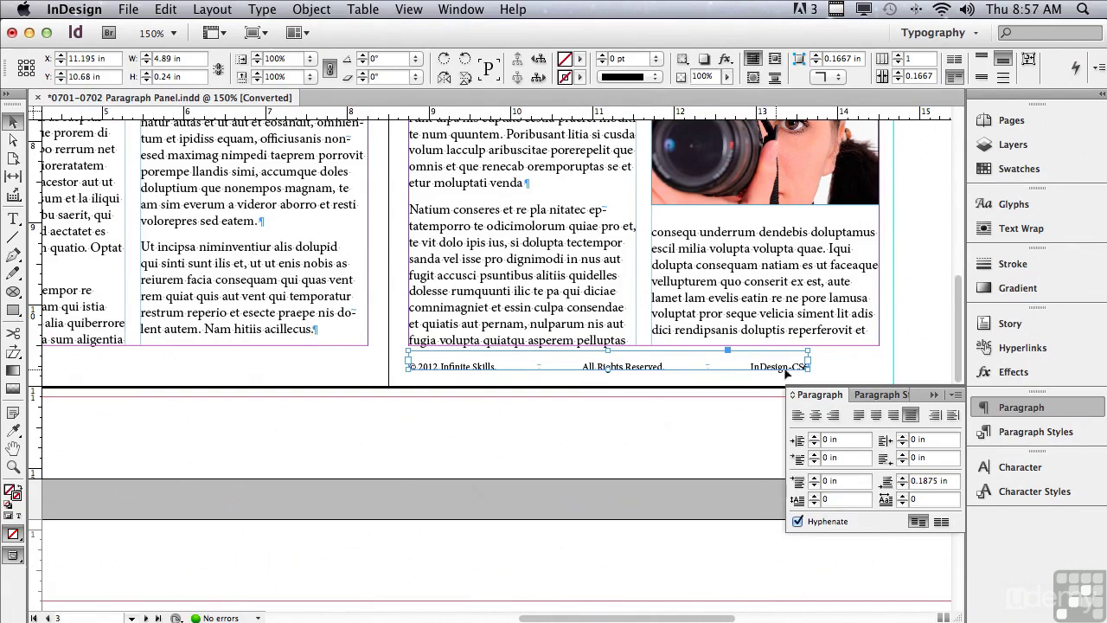
{"action": "left_click_drag", "start_coordinate": [810, 368], "coordinate": [880, 368]}
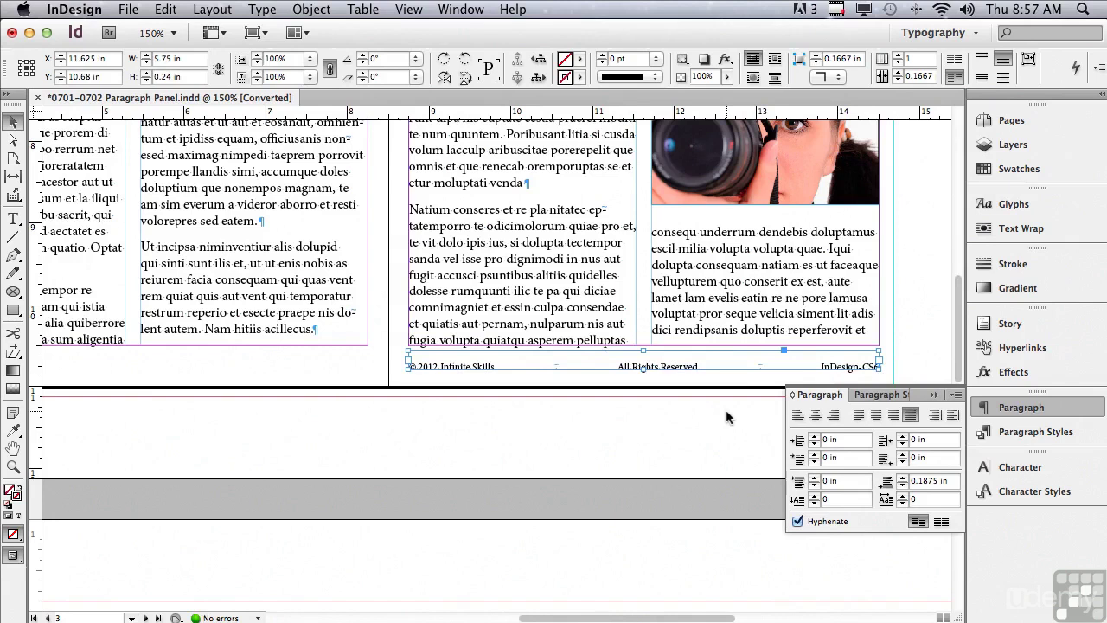
Fit the two-page spread in the window and select the italic 'Watch this text carefully' caption frame
{"action": "left_click", "coordinate": [405, 9]}
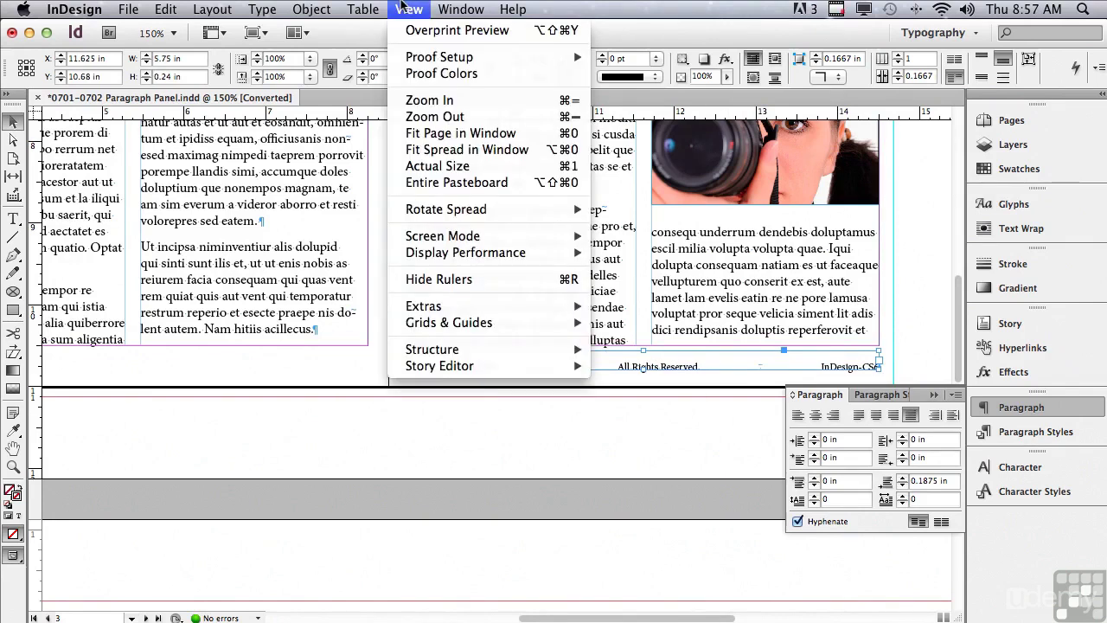
{"action": "left_click", "coordinate": [418, 151]}
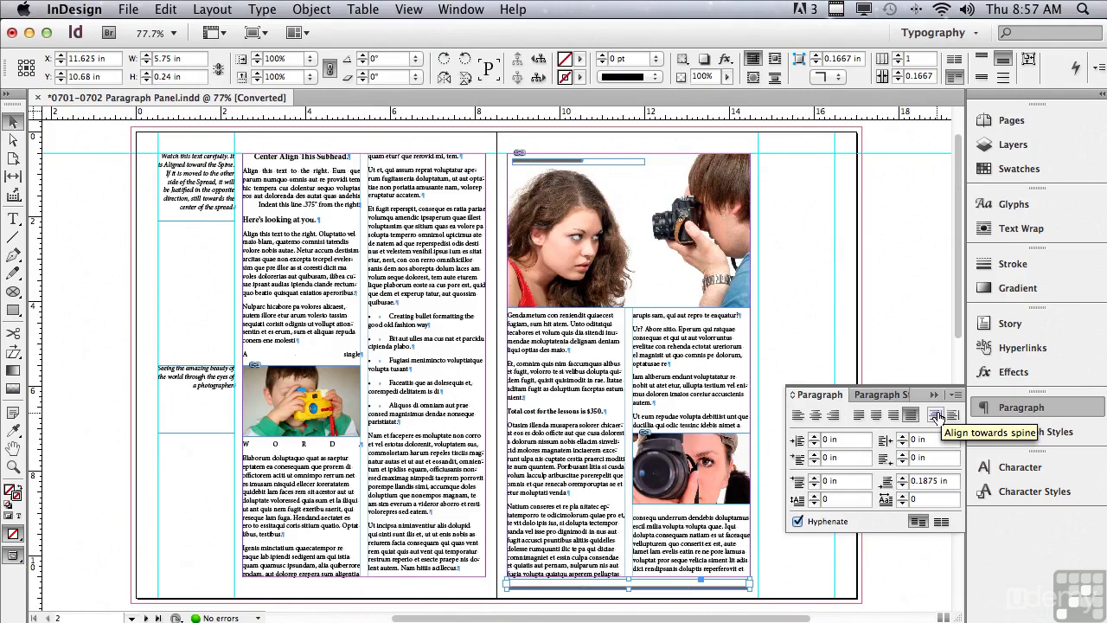
{"action": "left_click", "coordinate": [206, 186]}
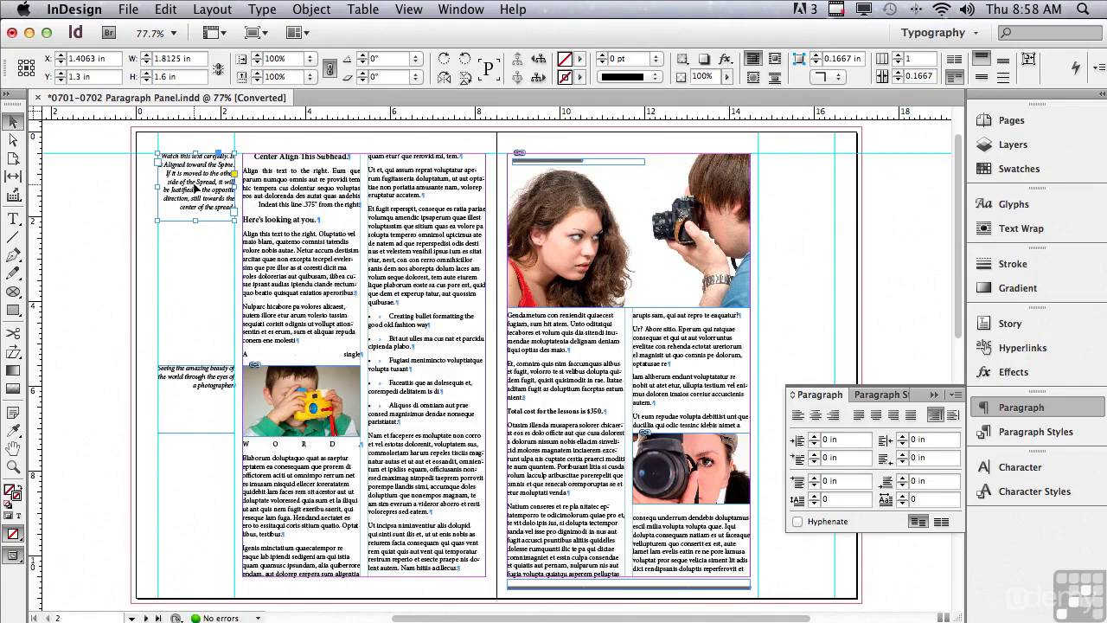
{"action": "left_click_drag", "start_coordinate": [171, 177], "coordinate": [766, 197]}
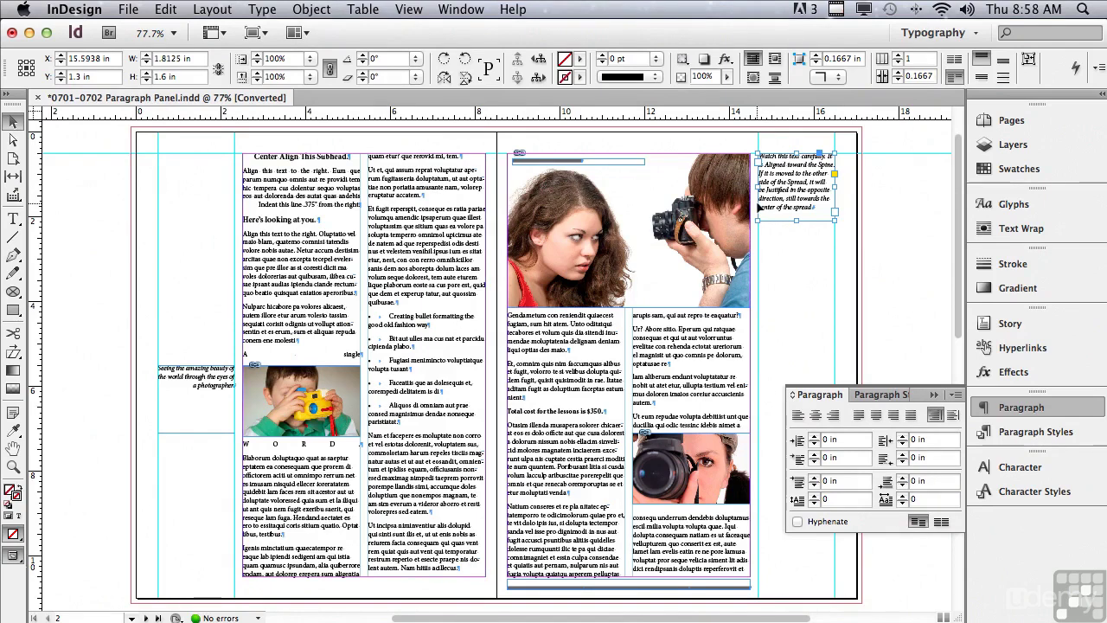
{"action": "left_click_drag", "start_coordinate": [759, 205], "coordinate": [204, 178]}
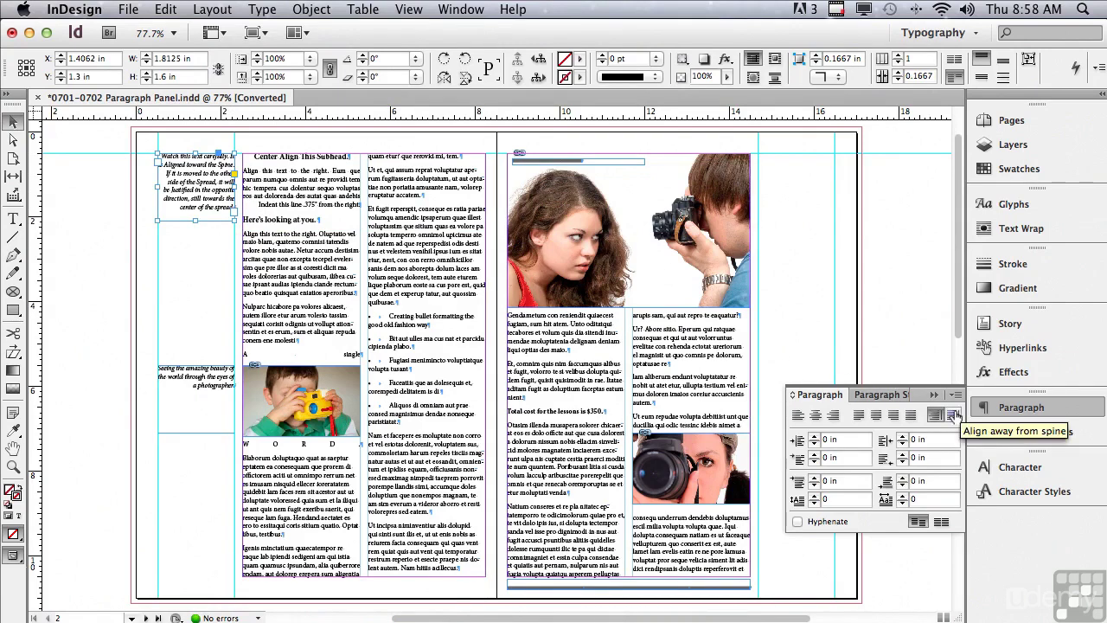
Set the 'Watch this text carefully' caption to Align Away from Spine and drag it onto the right page
{"action": "left_click", "coordinate": [952, 415]}
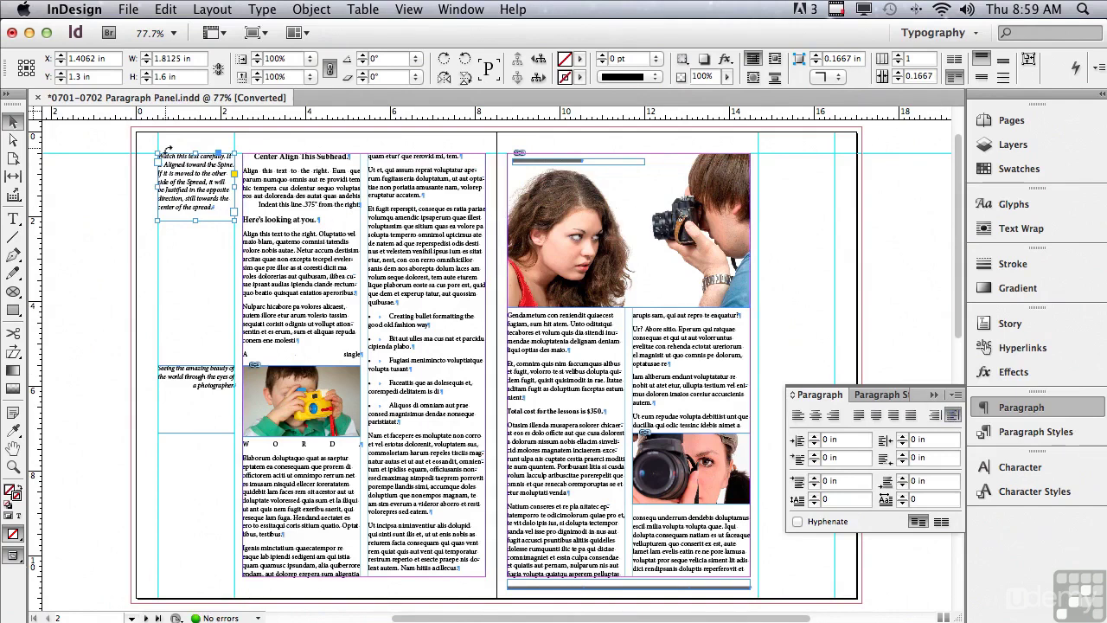
{"action": "left_click_drag", "start_coordinate": [180, 201], "coordinate": [780, 201]}
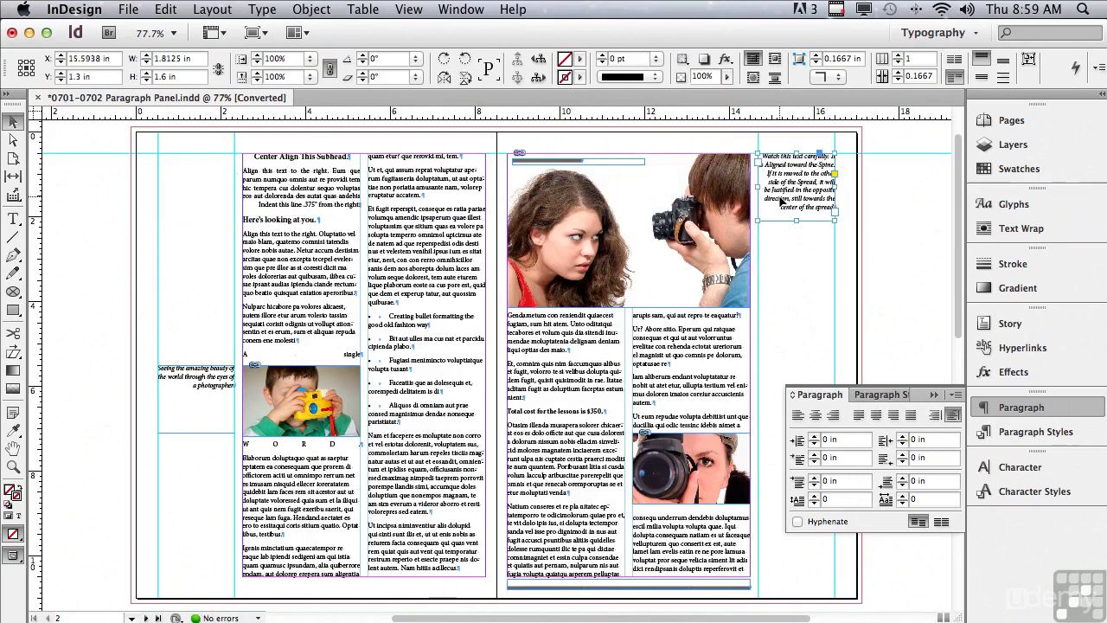